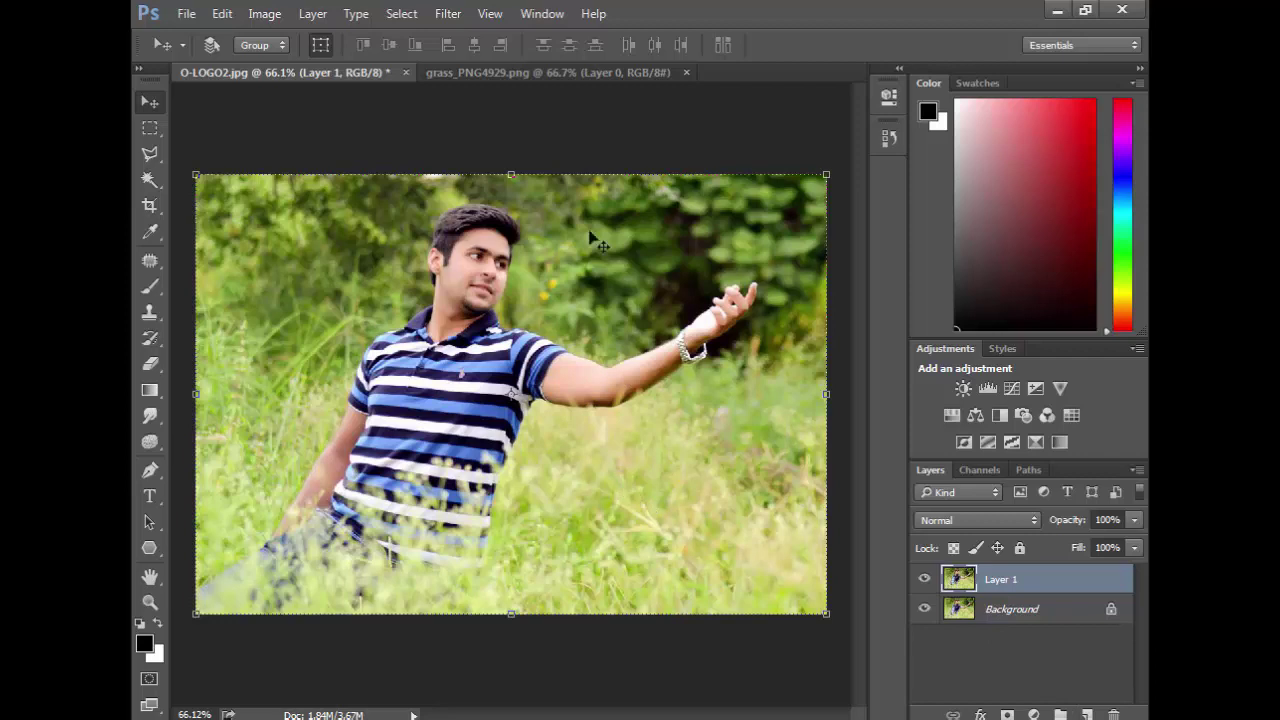
- Start a Hue/Saturation adjustment on Layer 1 and set the Greens hue to -24
left_click(268, 16)
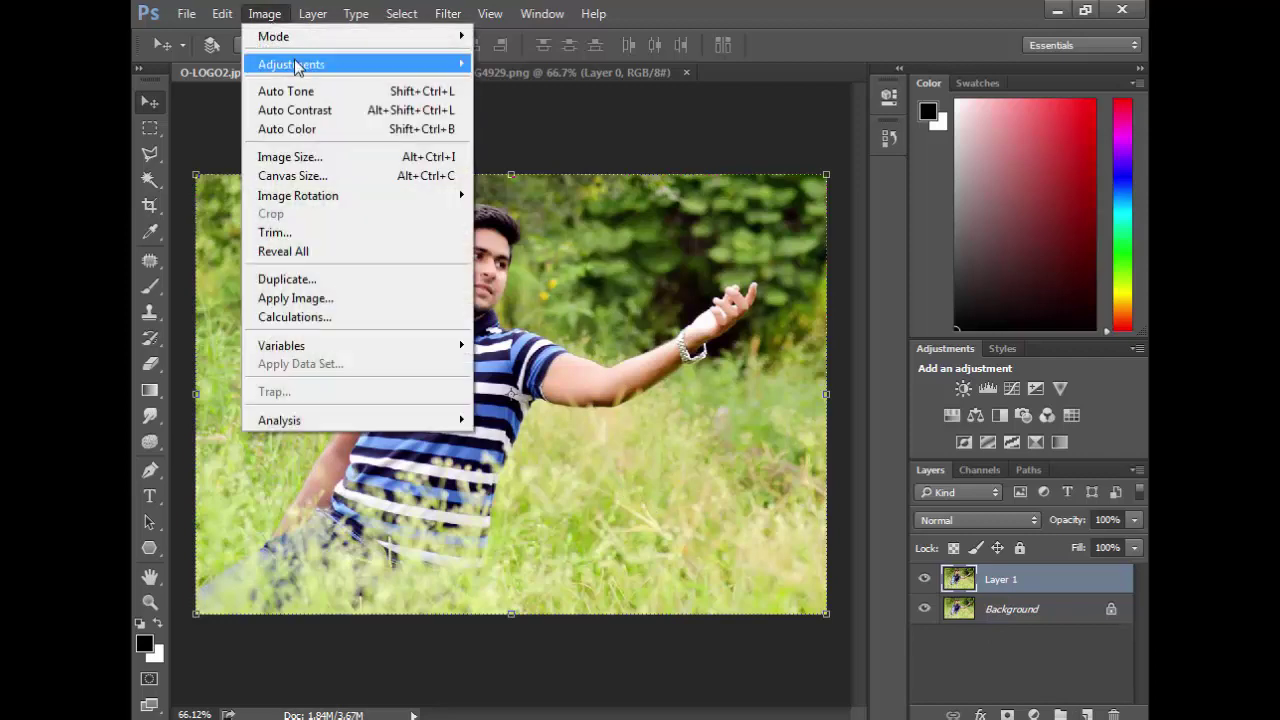
mouse_move(300, 65)
left_click(561, 170)
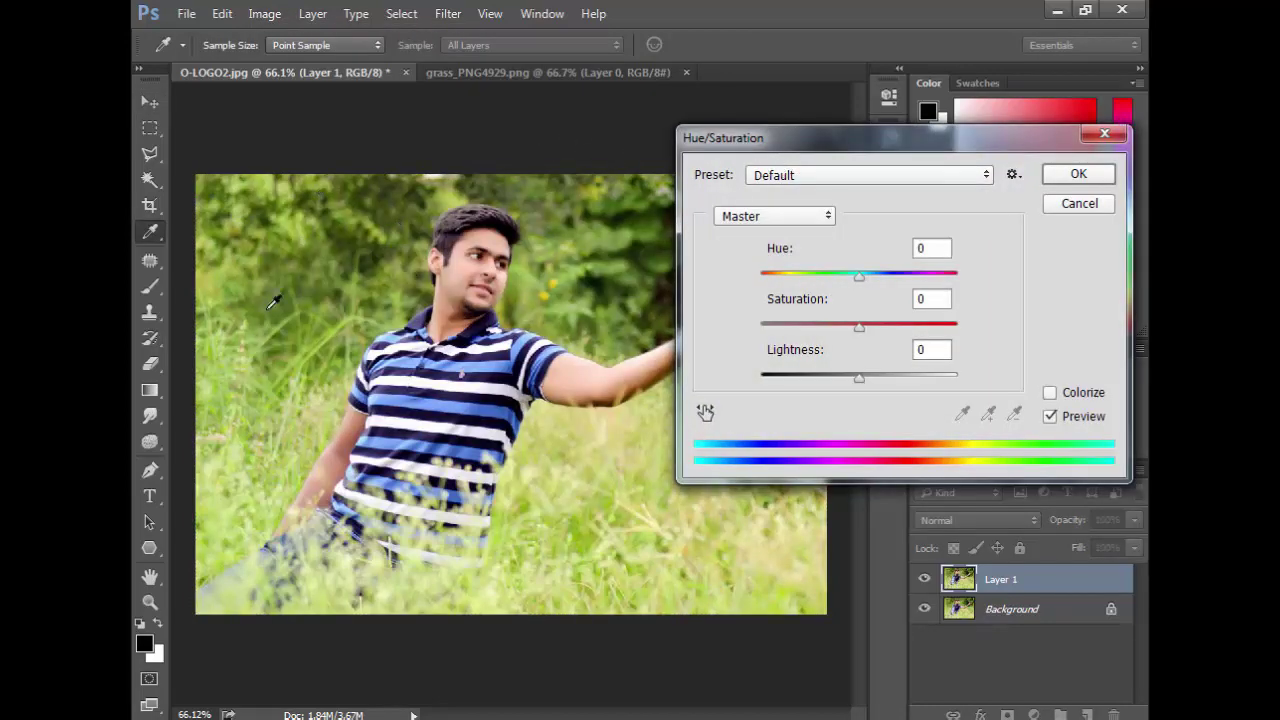
left_click(764, 217)
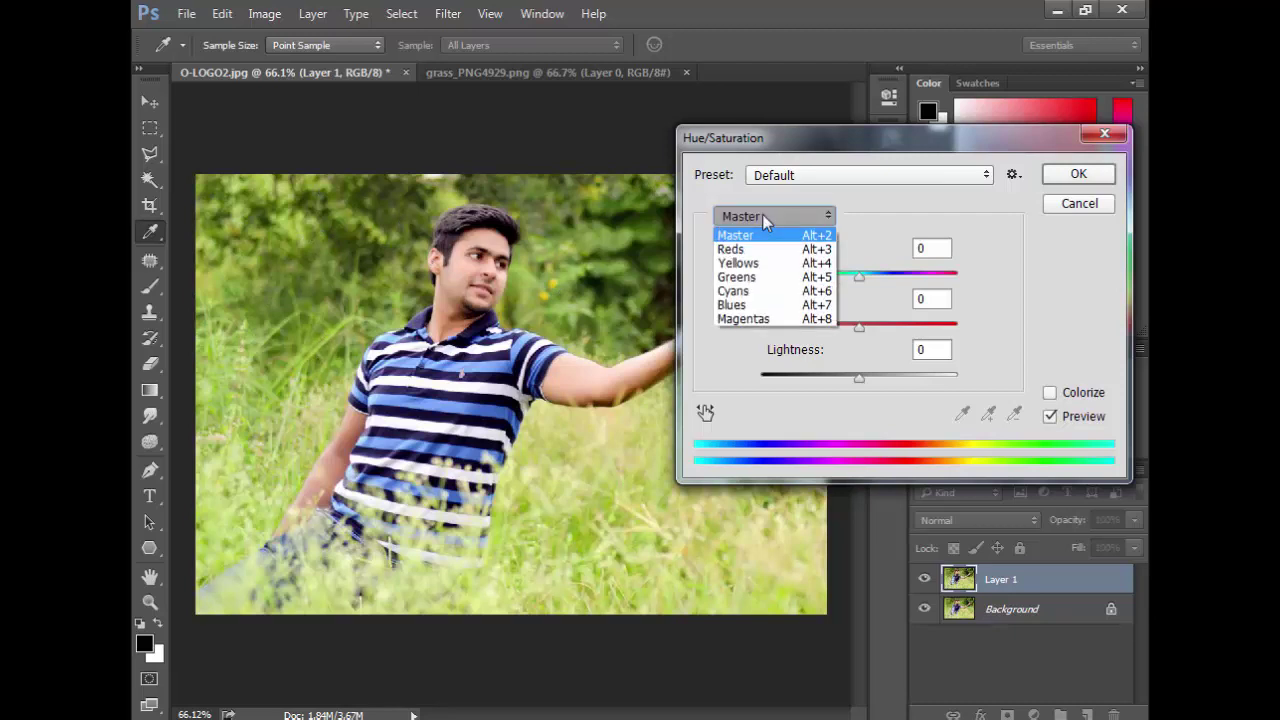
left_click(763, 279)
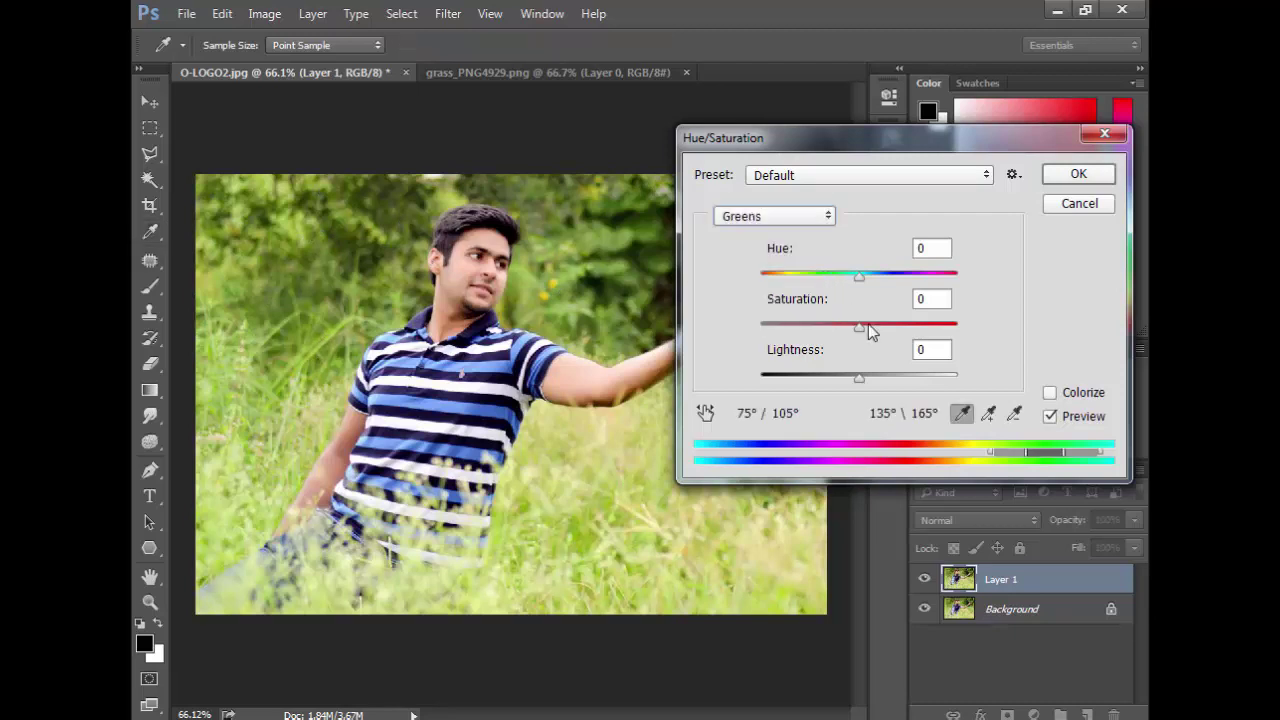
mouse_move(859, 274)
left_mouse_down()
mouse_move(934, 277)
mouse_move(749, 283)
mouse_move(843, 277)
left_mouse_up()
- Shift the Yellows hue to +36 and apply the Hue/Saturation adjustment
left_click(792, 215)
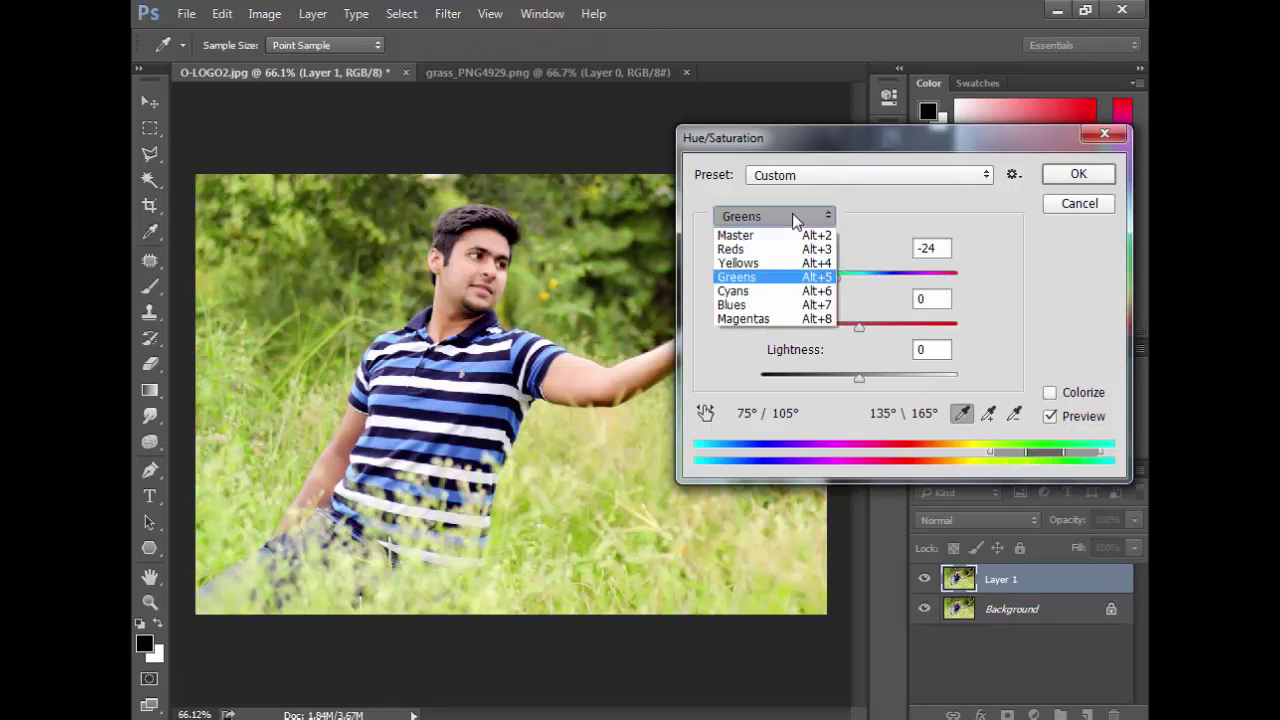
left_click(768, 263)
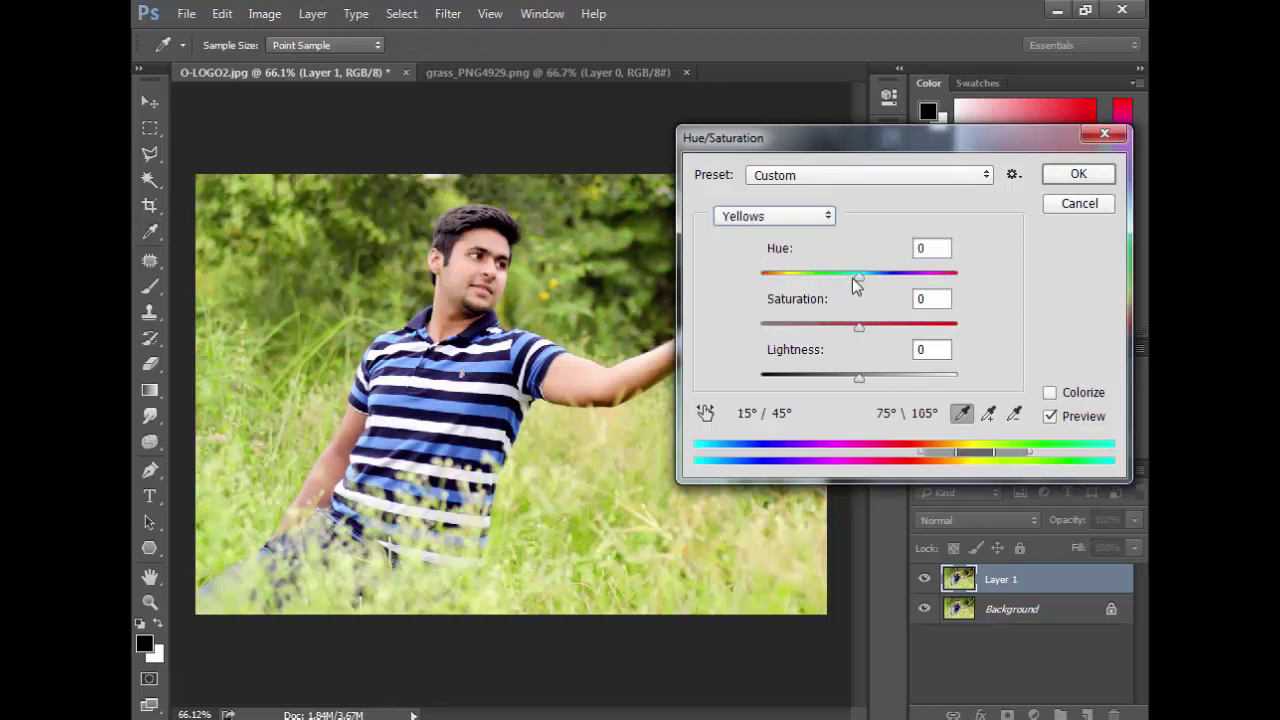
left_click_drag(848, 281, 899, 280)
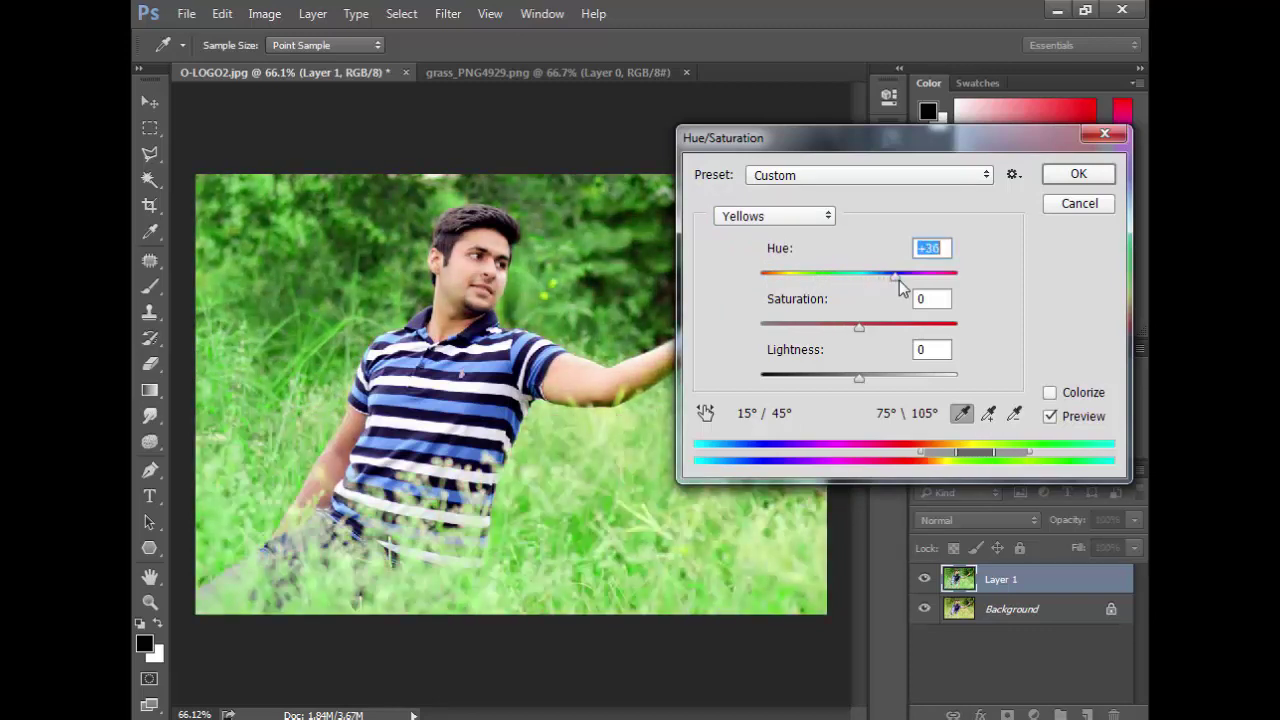
left_click(1077, 176)
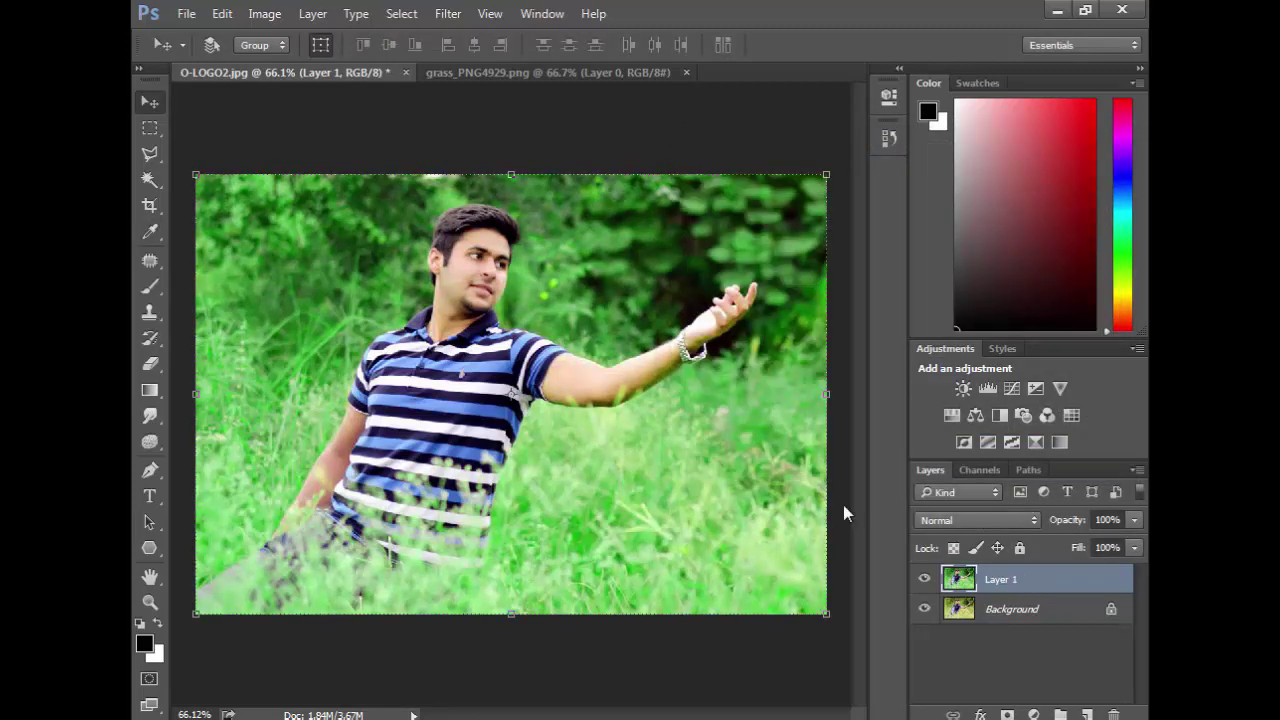
- Apply a Brightness/Contrast adjustment to Layer 1 with brightness 14 and contrast 0
left_click(264, 15)
mouse_move(285, 60)
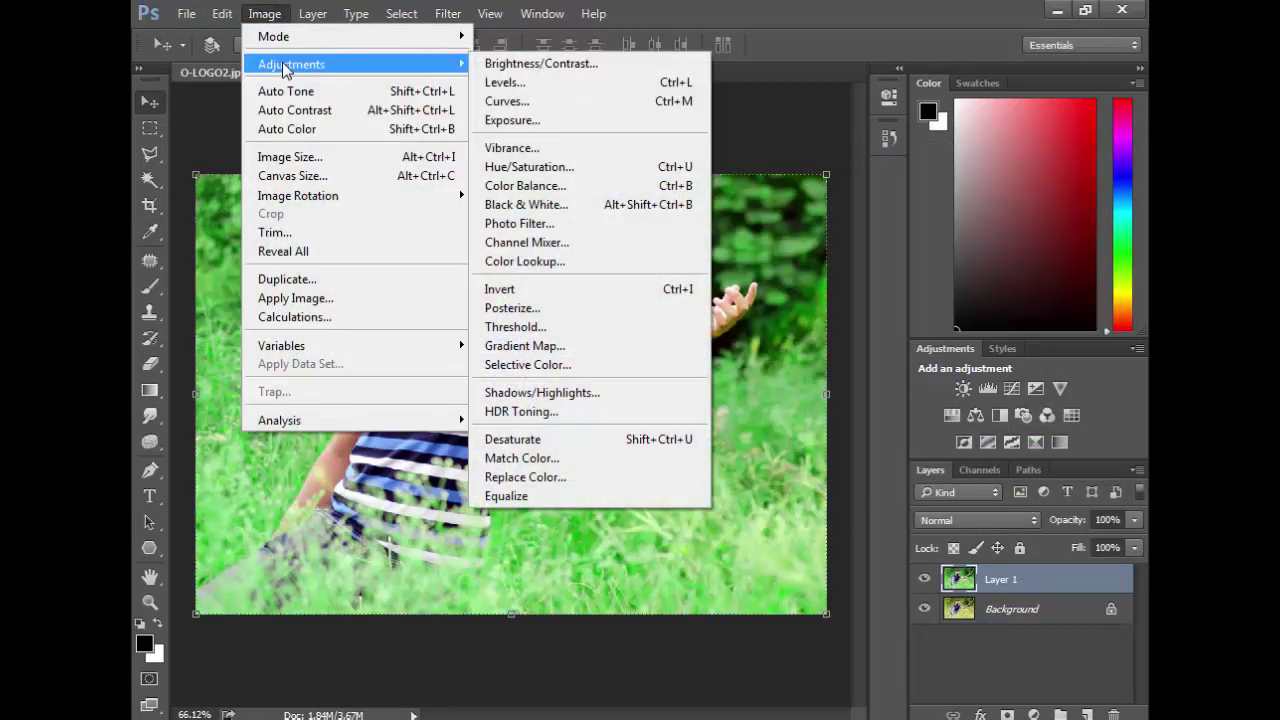
left_click(550, 64)
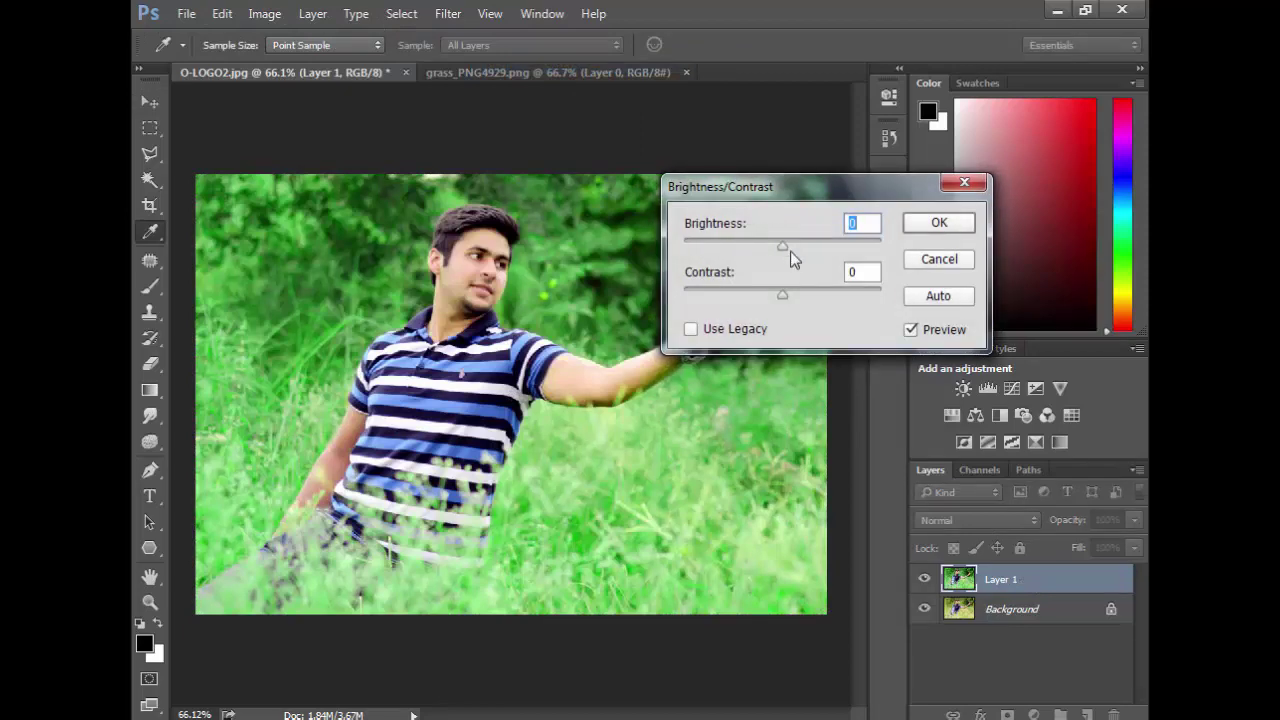
left_click_drag(790, 251, 790, 247)
left_click(933, 228)
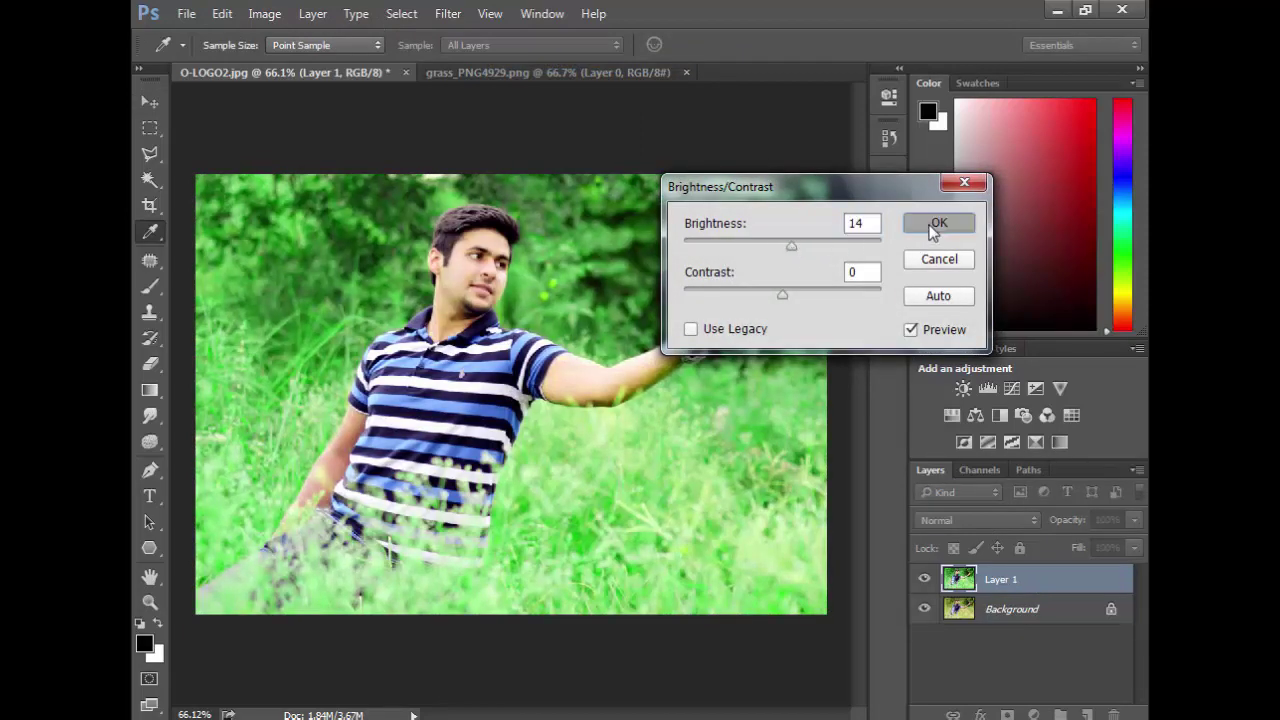
key("v")
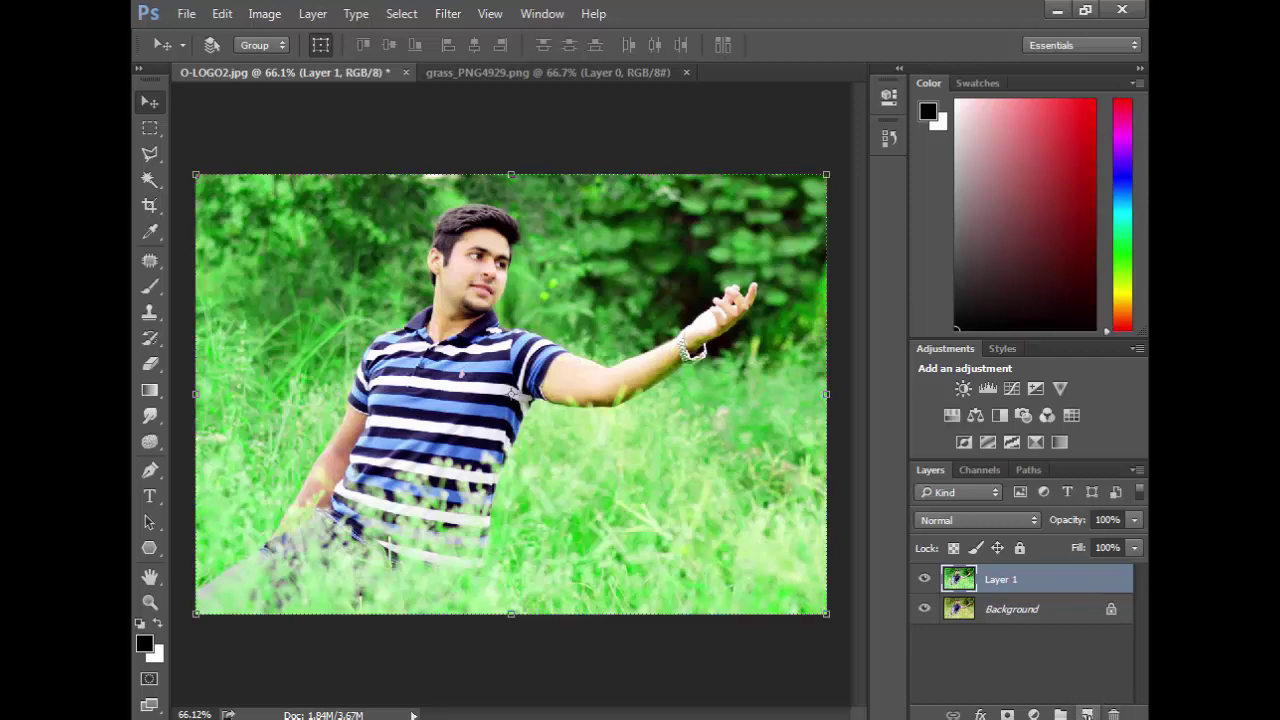
- Add a new layer above Layer 1 and fill it with the black foreground colour
left_click(1087, 714)
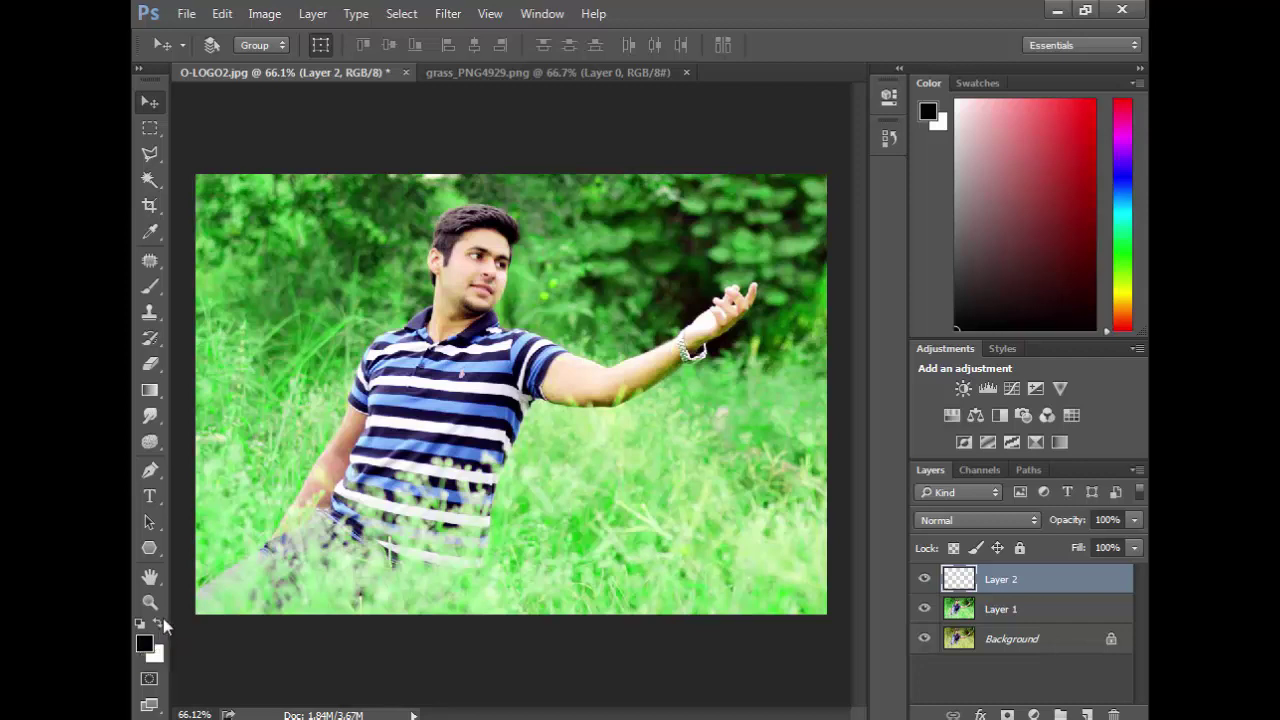
left_click(157, 622)
left_click(157, 623)
key("alt+BackSpace")
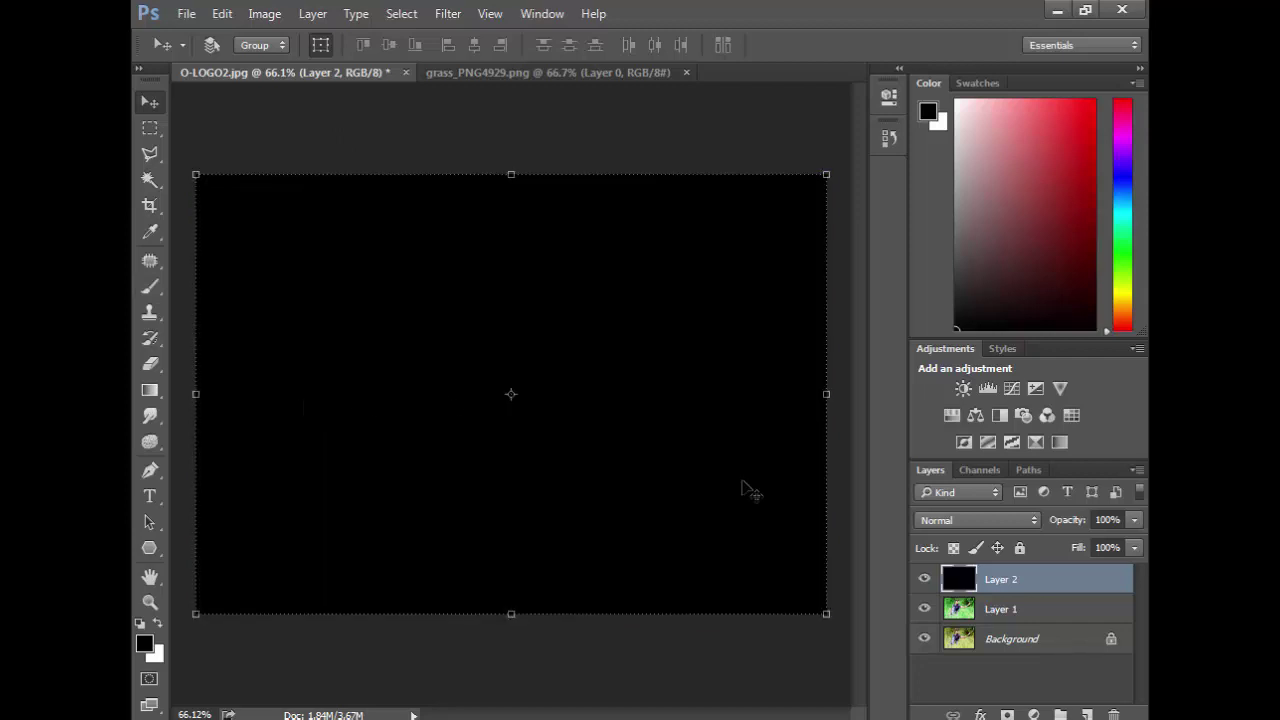
- Apply the Add Noise filter to the black layer with a 25% amount, Gaussian distribution and Monochromatic enabled
left_click(448, 13)
mouse_move(698, 317)
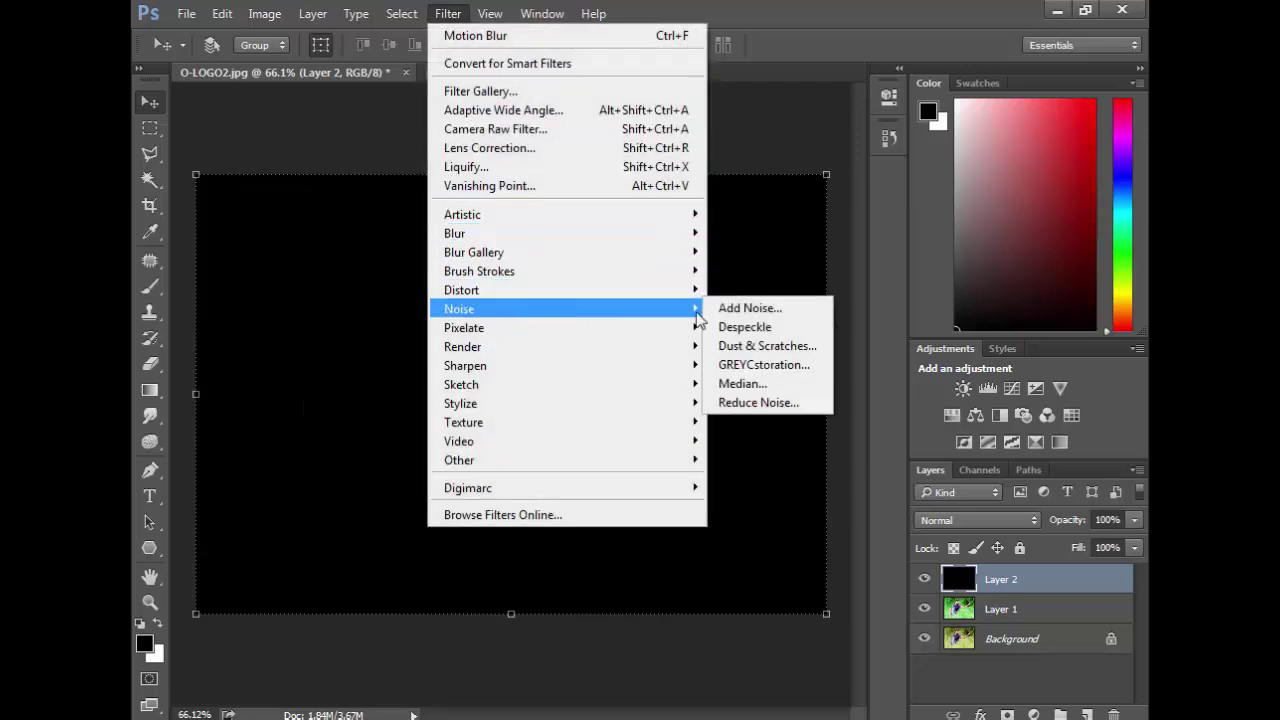
left_click(752, 309)
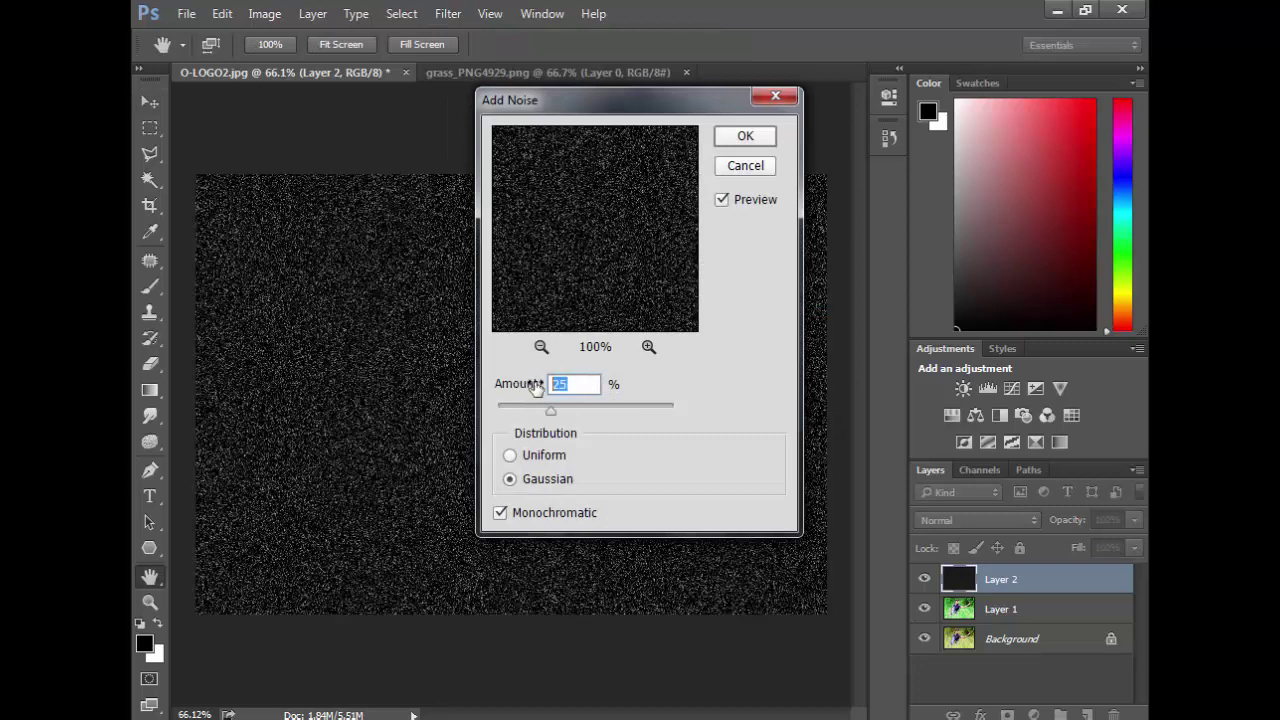
left_click(547, 484)
left_click(742, 137)
key("v")
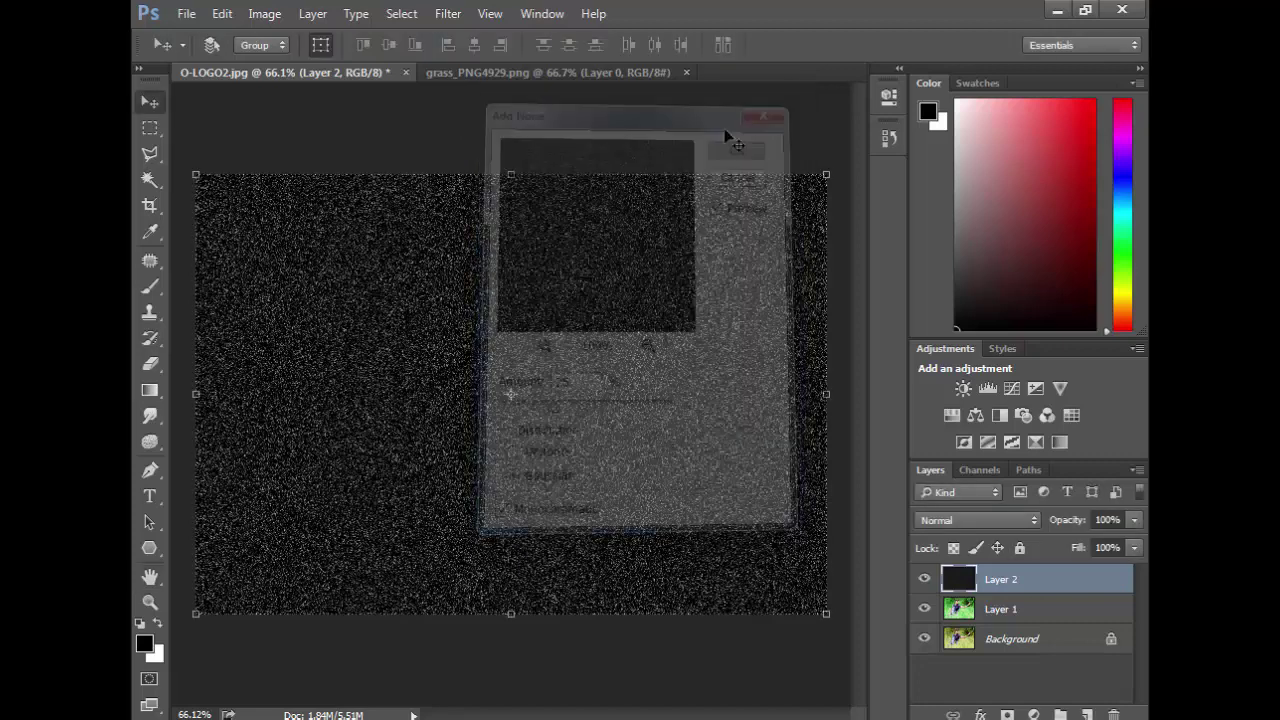
- Scale the noise layer to 400% width and 400% height and commit the transform
left_click(220, 14)
mouse_move(380, 404)
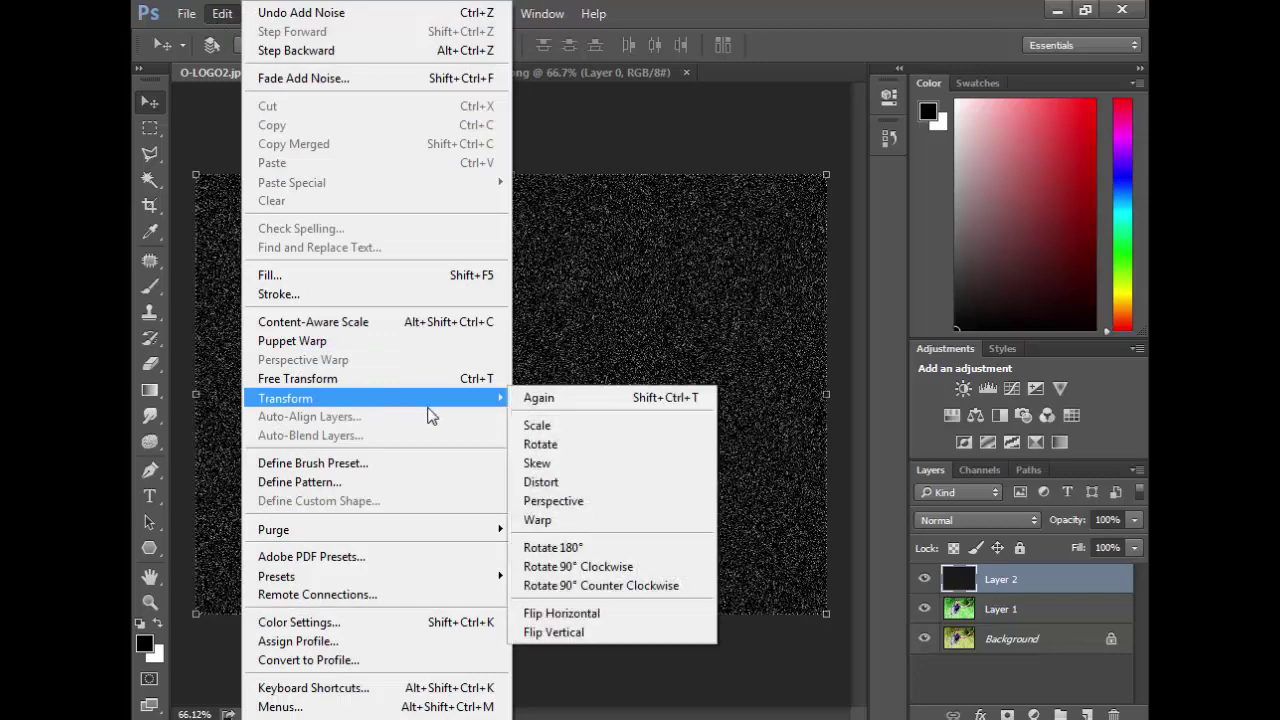
left_click(541, 425)
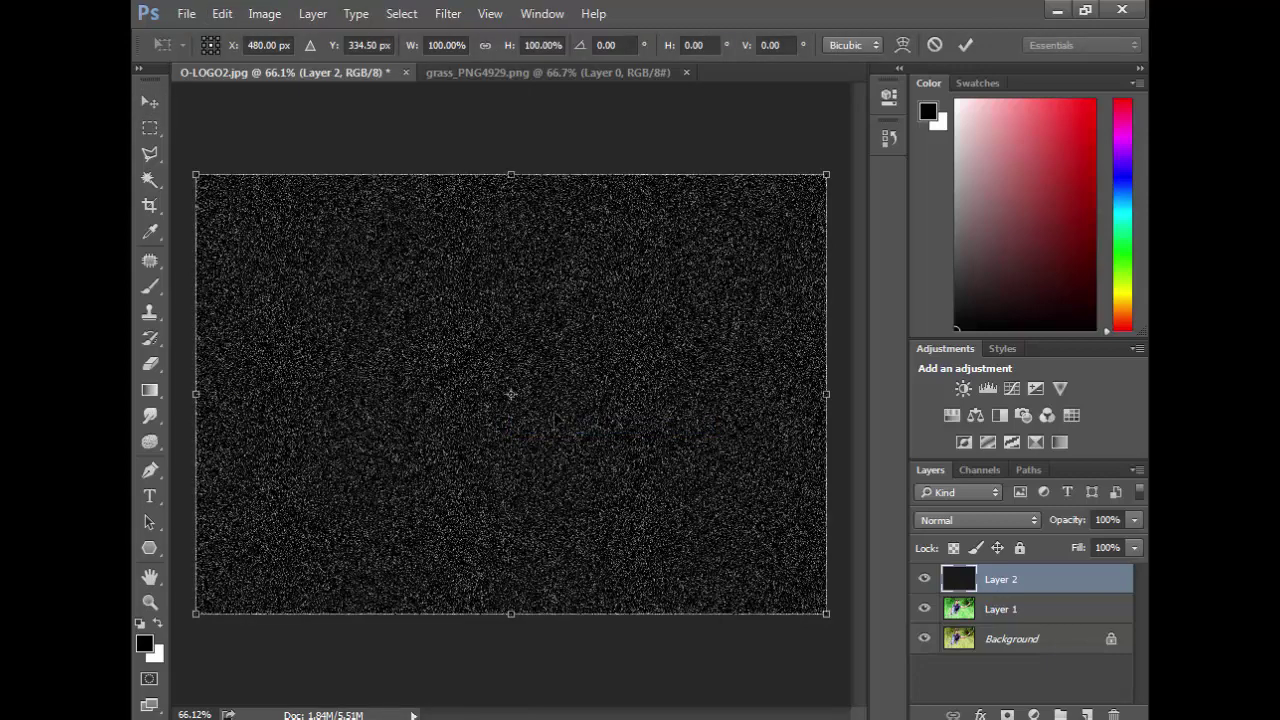
scroll(548, 251, "down", 2)
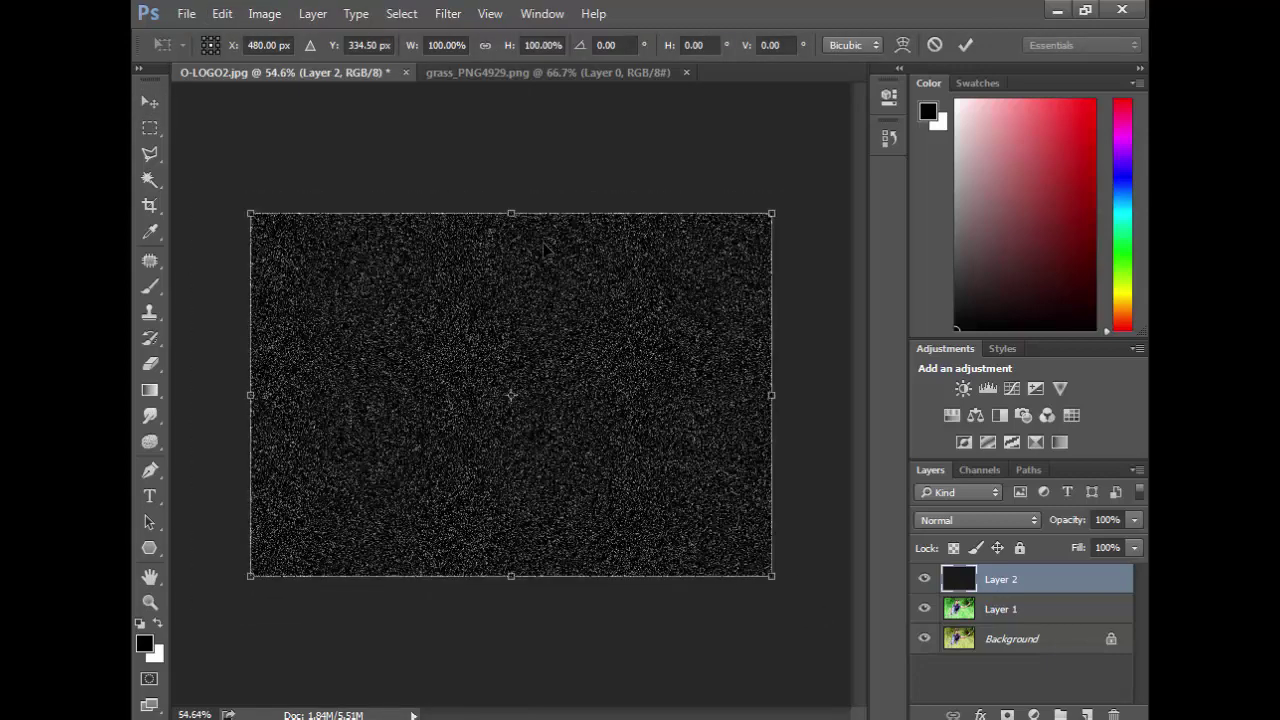
left_click(449, 47)
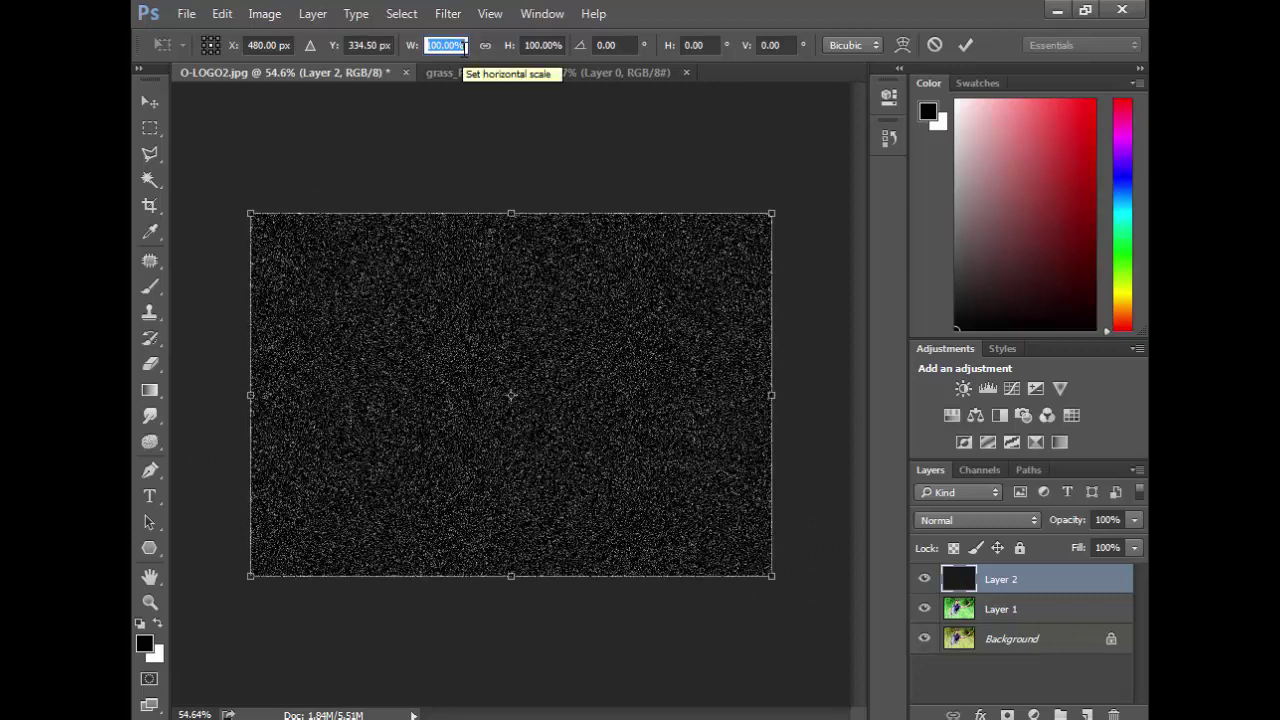
type("400")
key("Return")
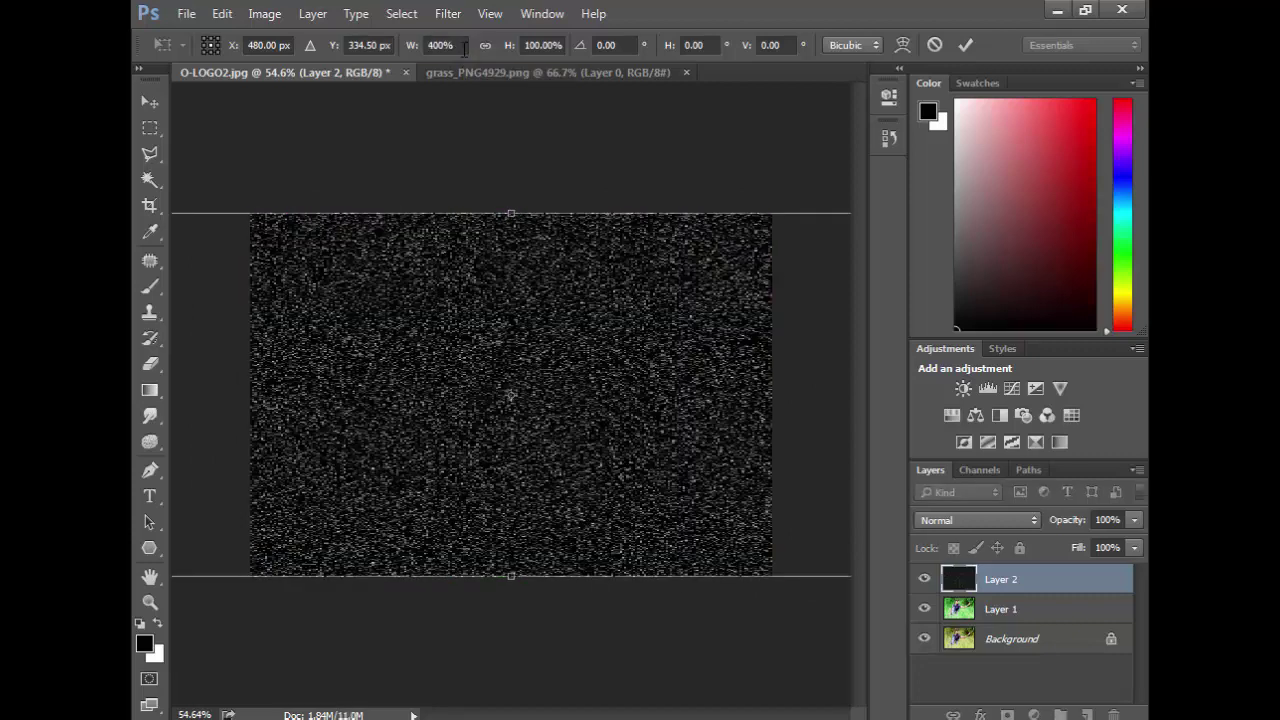
left_click(557, 47)
type("400")
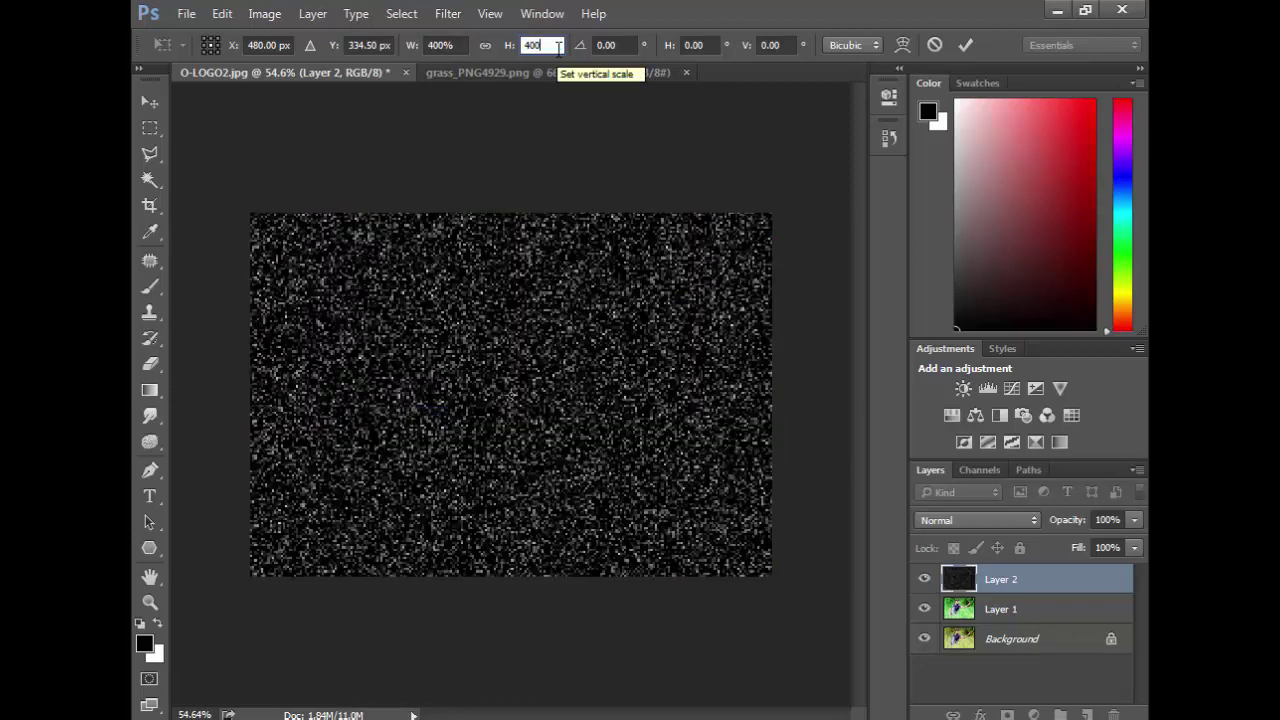
key("Return")
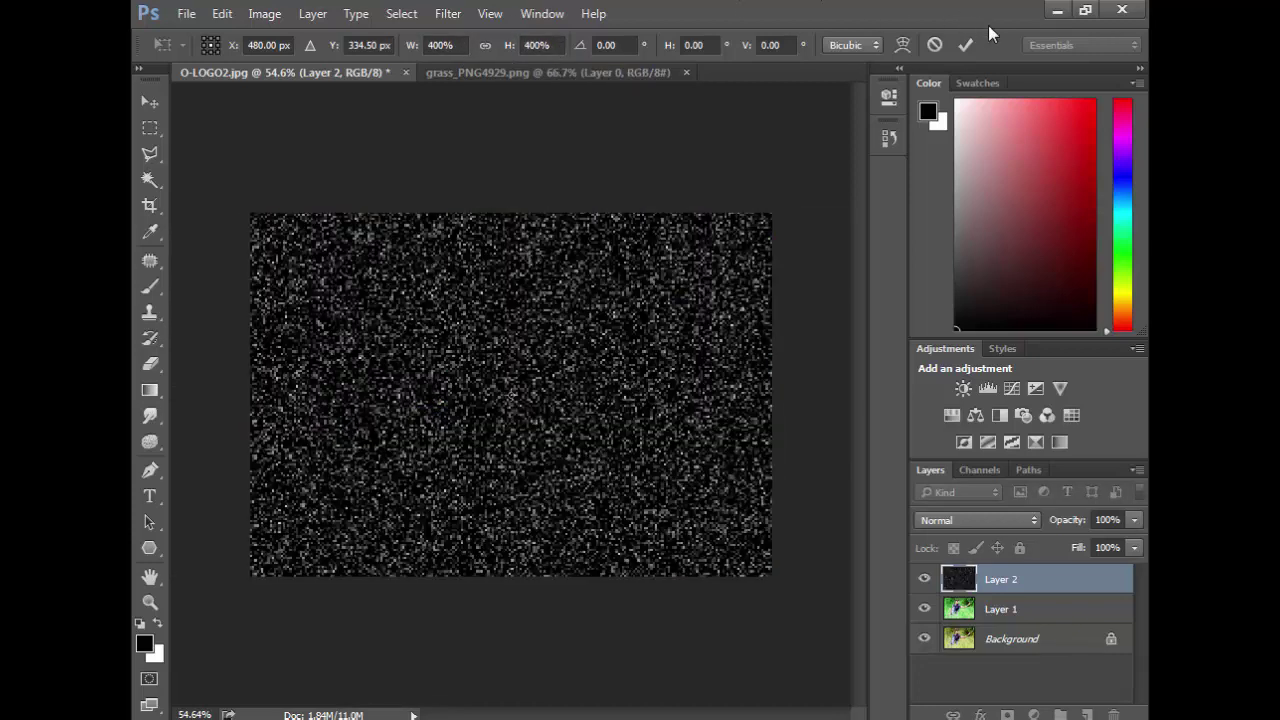
left_click(964, 46)
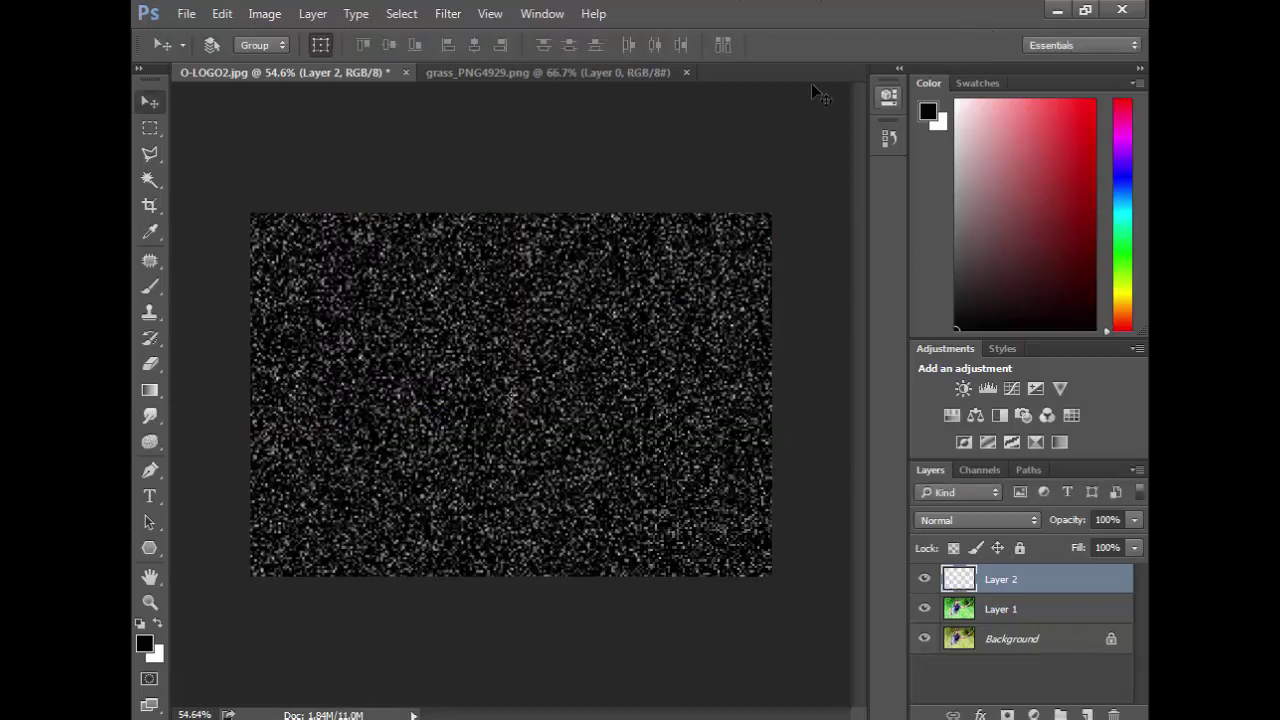
- Apply Motion Blur to the noise layer with a 65° angle and a distance of 10 pixels
left_click(448, 13)
mouse_move(482, 233)
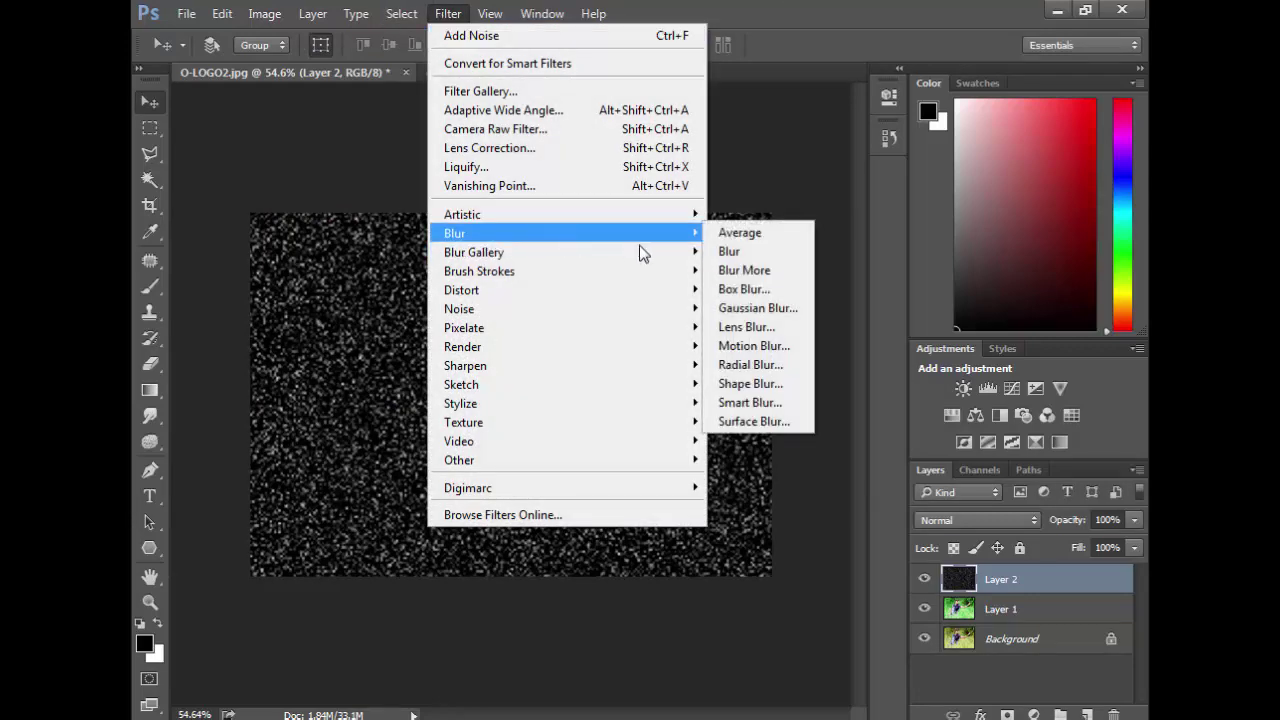
left_click(752, 345)
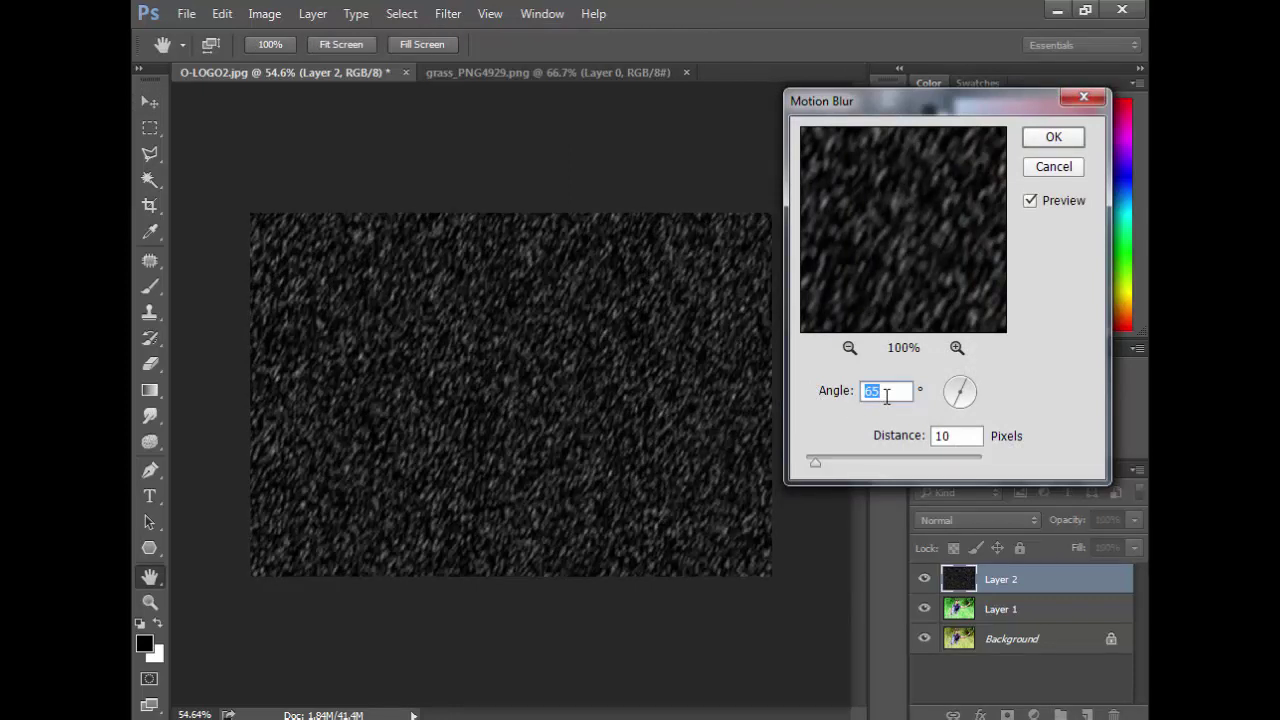
left_click(851, 393)
left_click(915, 435)
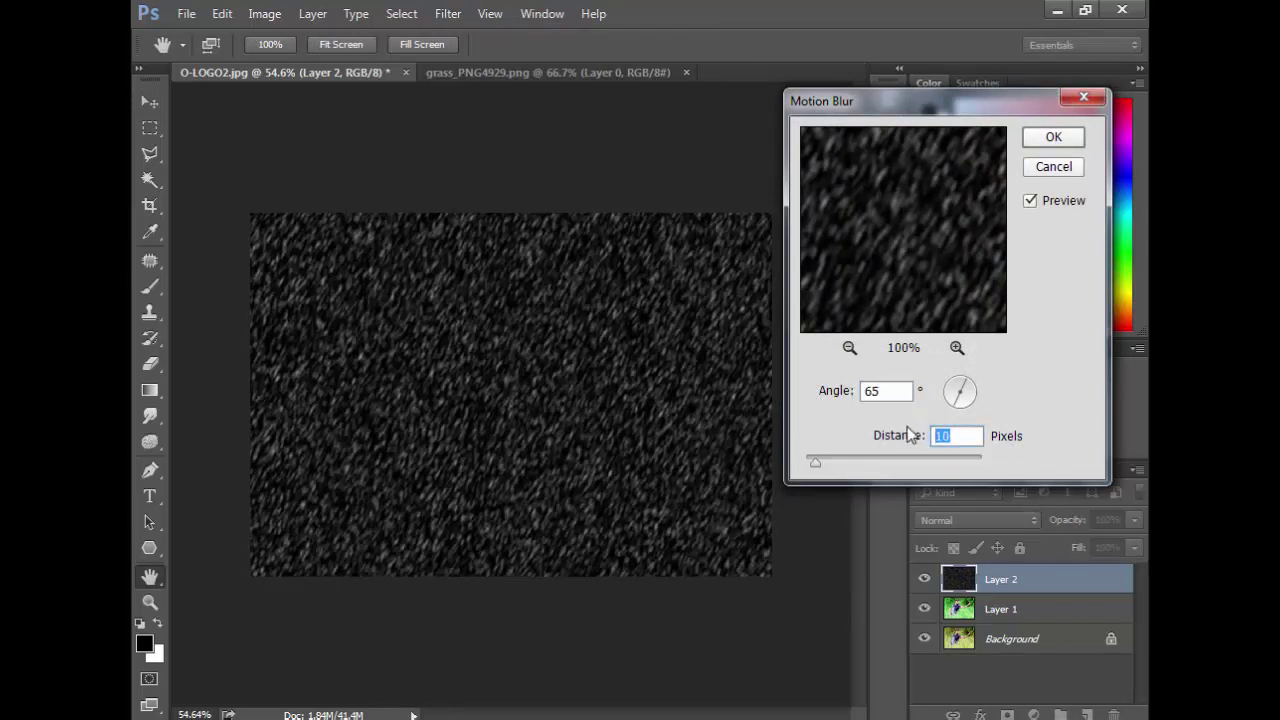
left_click(1055, 140)
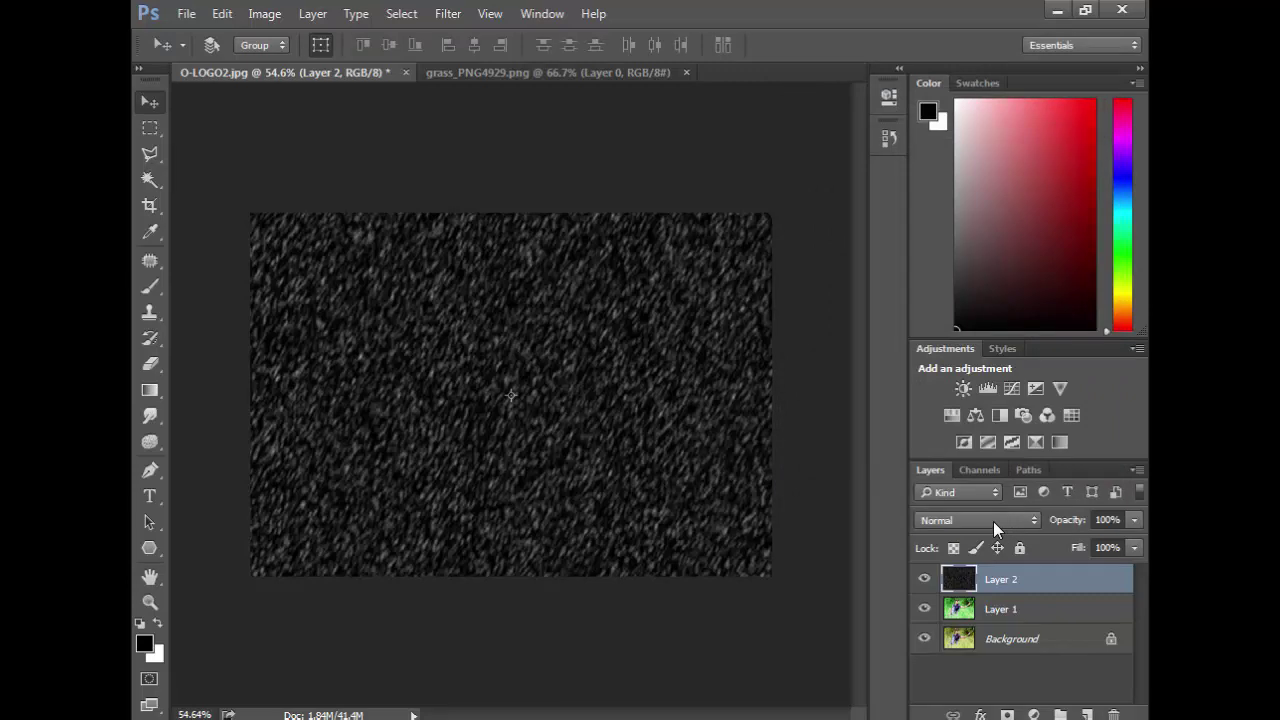
- Set the blend mode of the blurred noise layer to Screen
left_click(993, 521)
left_click(955, 253)
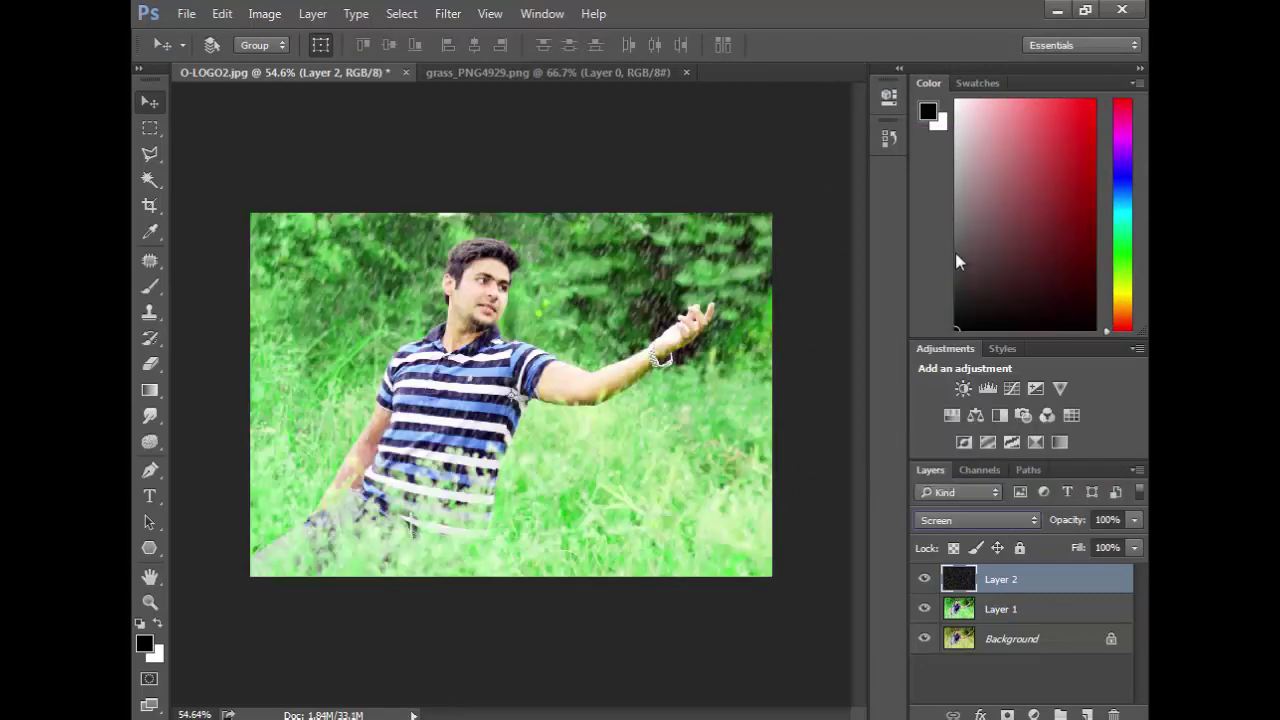
key("alt+shift+a")
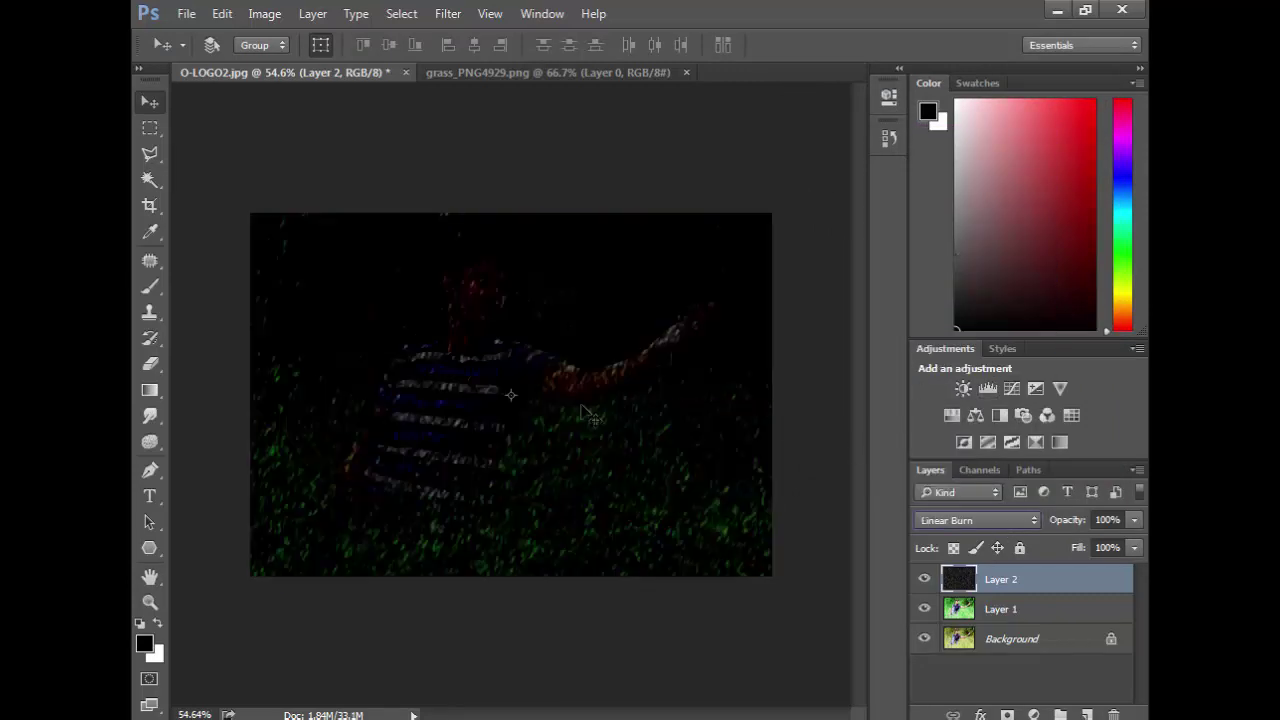
scroll(585, 412, "down", 1)
left_click(1008, 521)
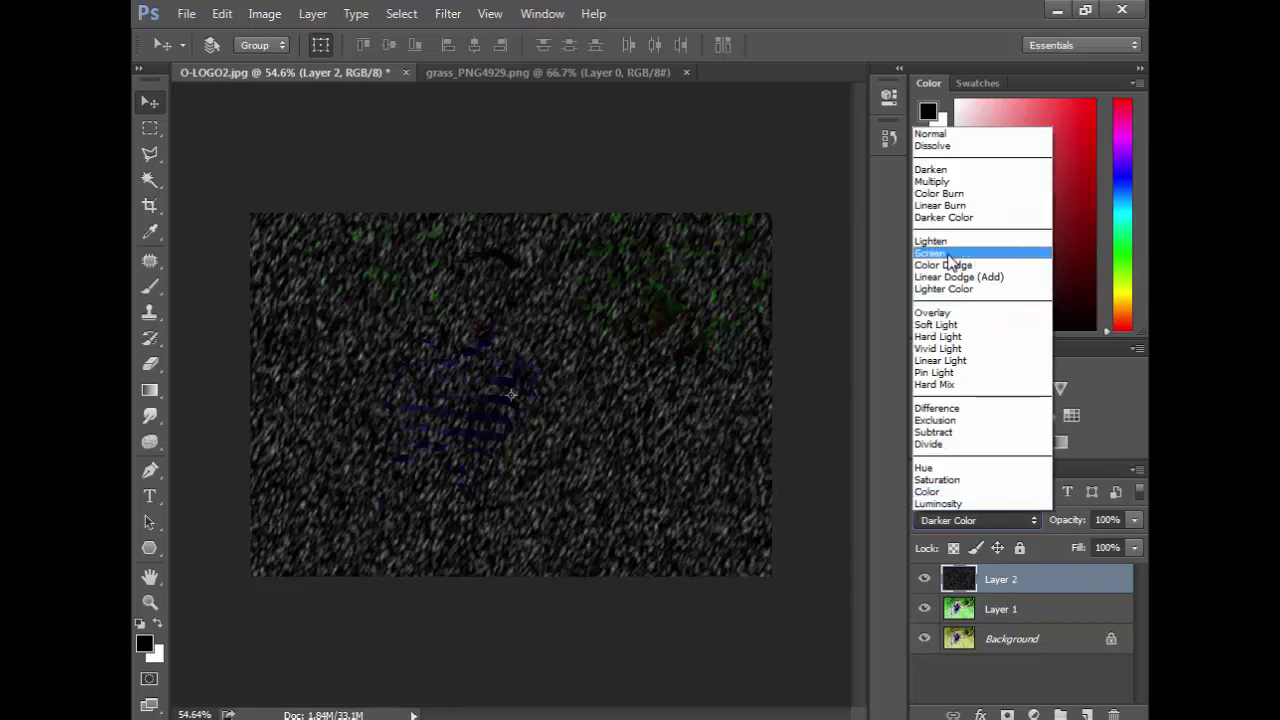
left_click(948, 254)
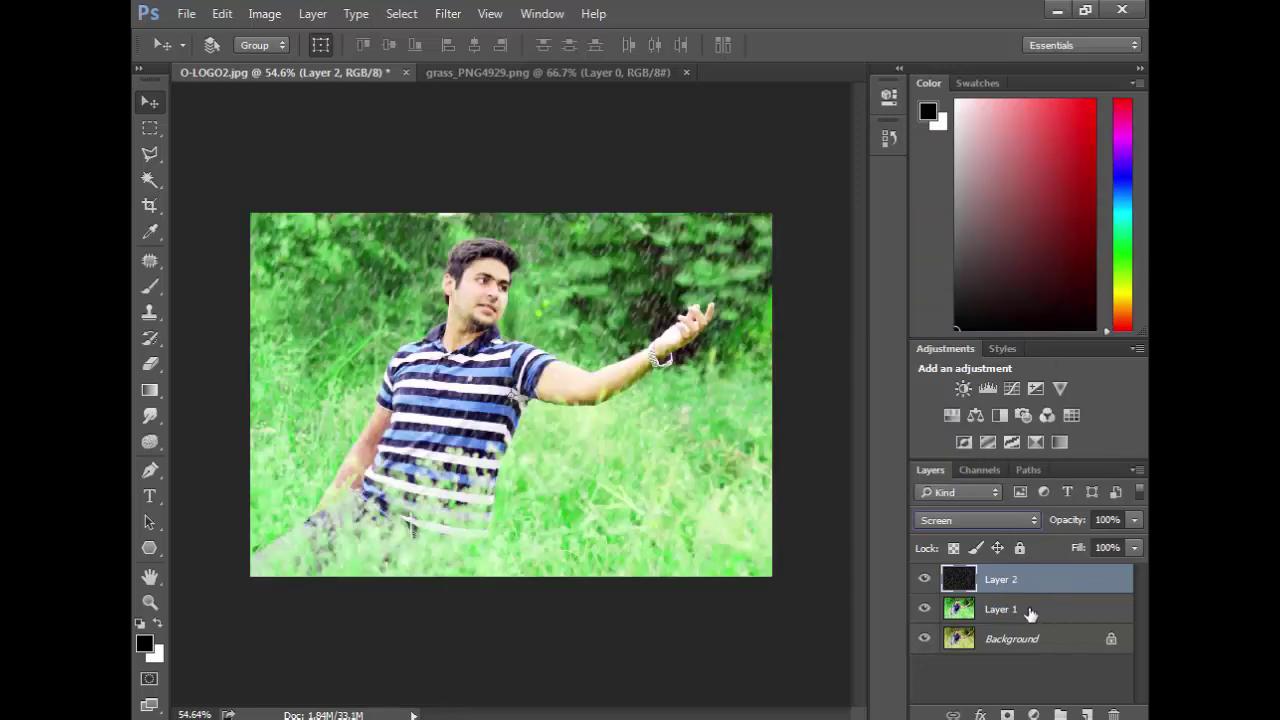
- Add a Levels adjustment layer directly above Layer 1 with output levels of 1 and 234
left_click(1032, 619)
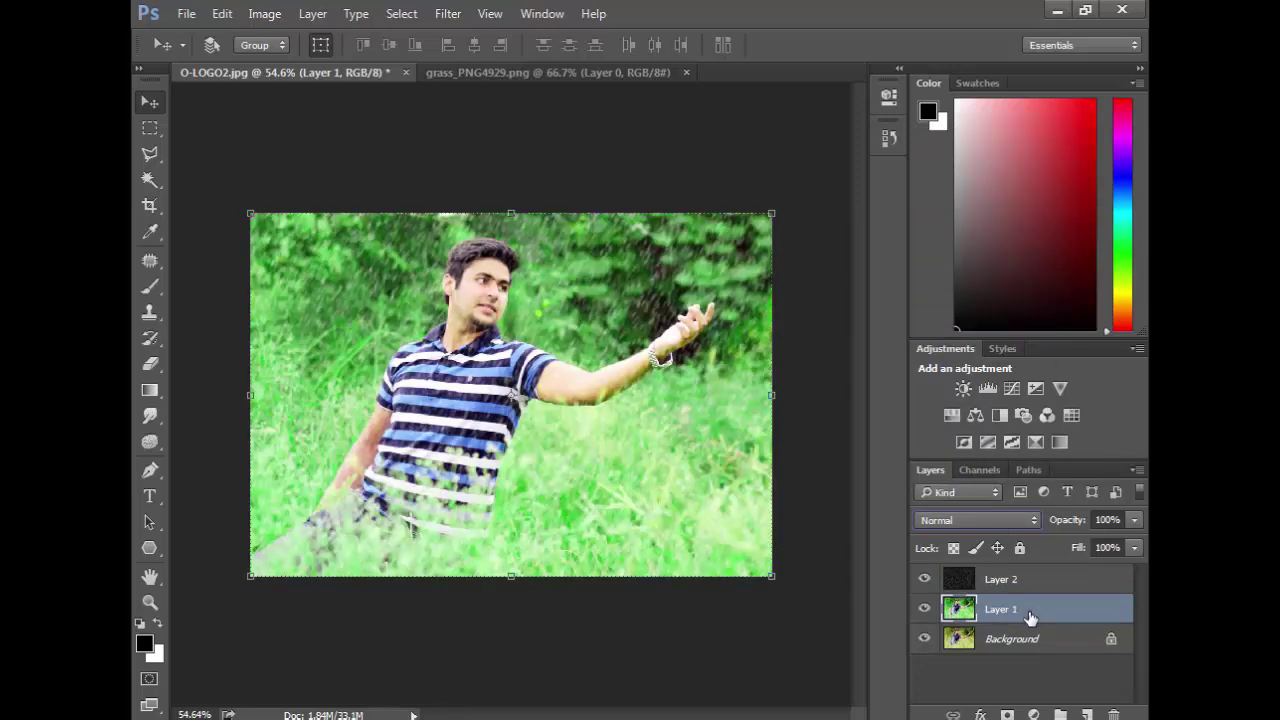
left_click(1034, 714)
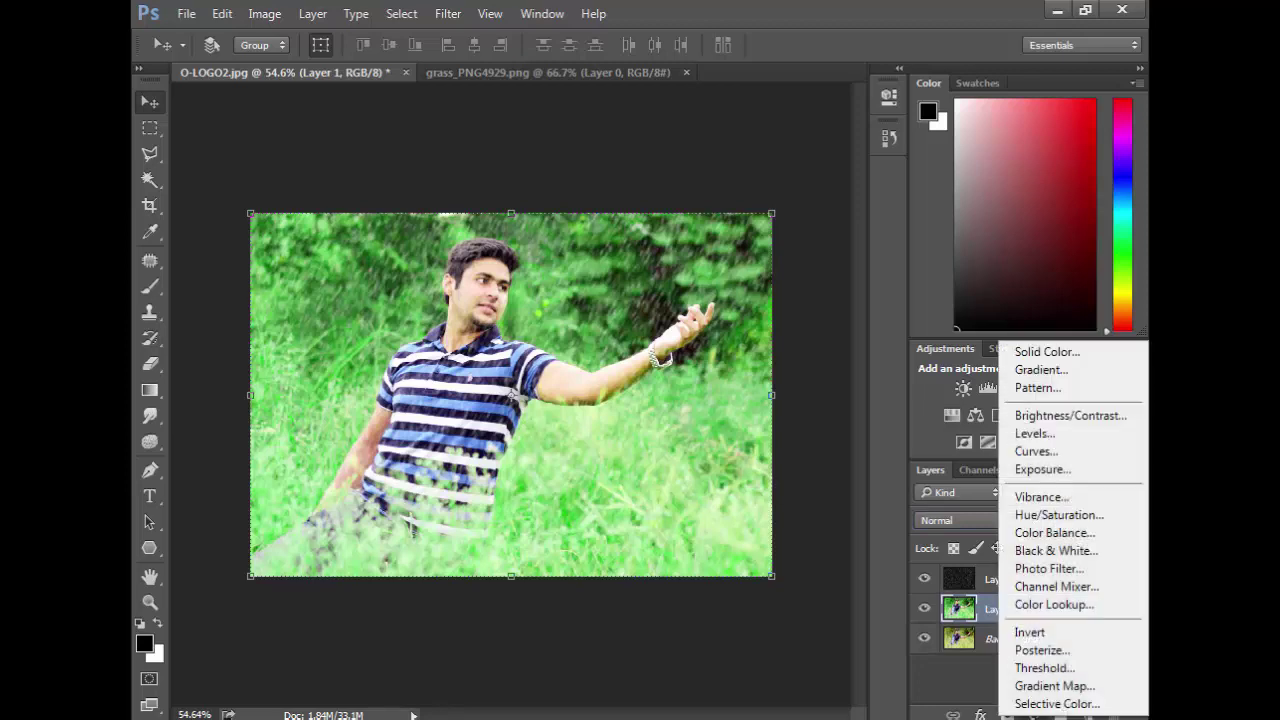
left_click(1041, 438)
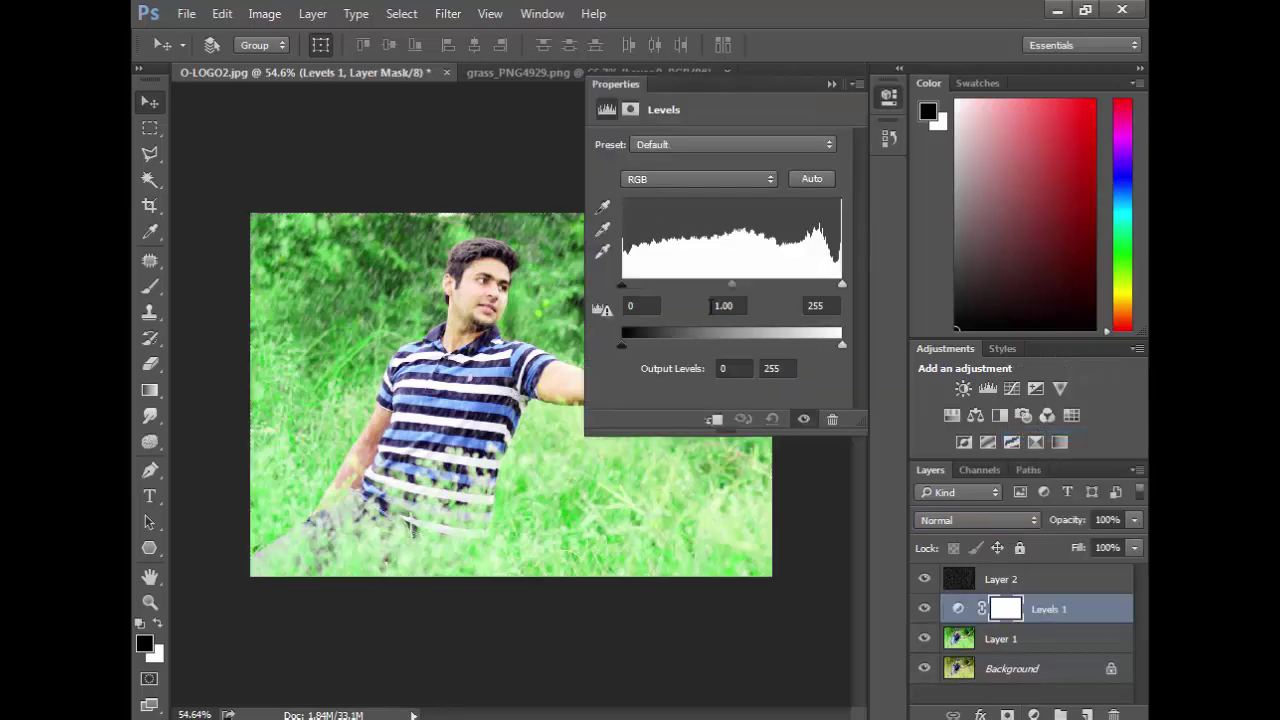
left_click_drag(843, 351, 826, 351)
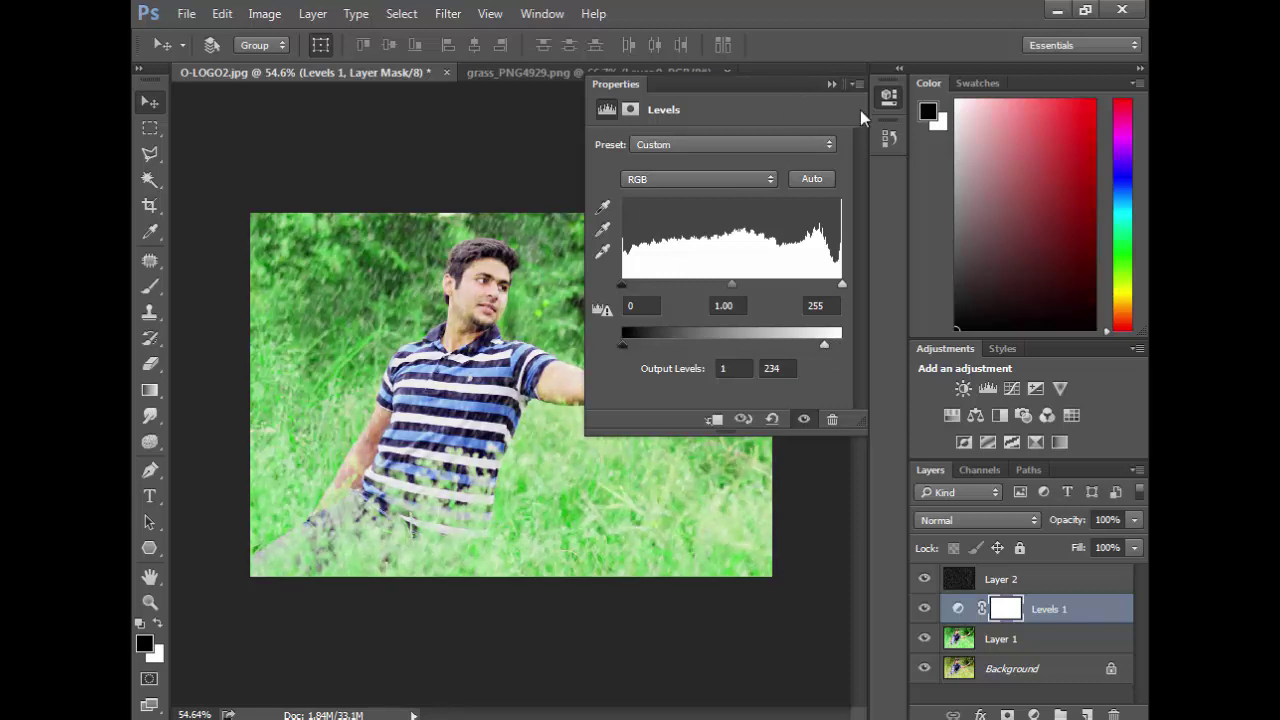
left_click(831, 84)
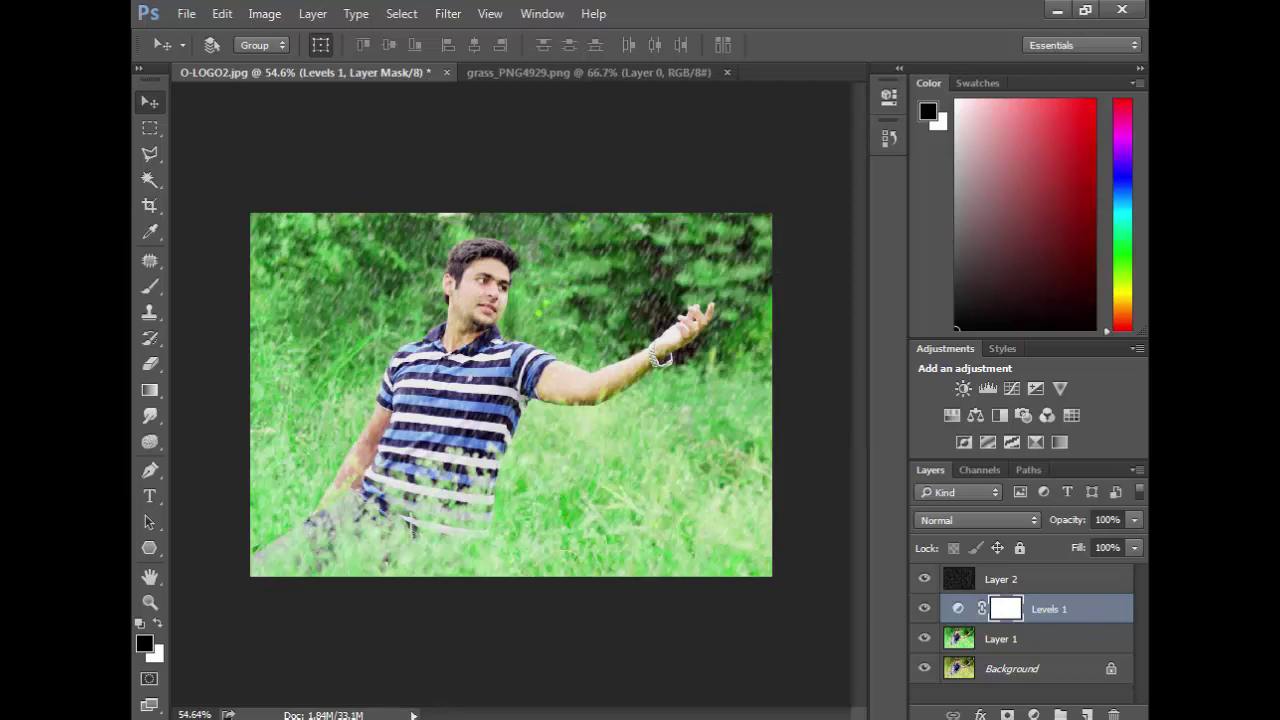
- Rename the noise-based Layer 2 as Rain
left_click(1003, 584)
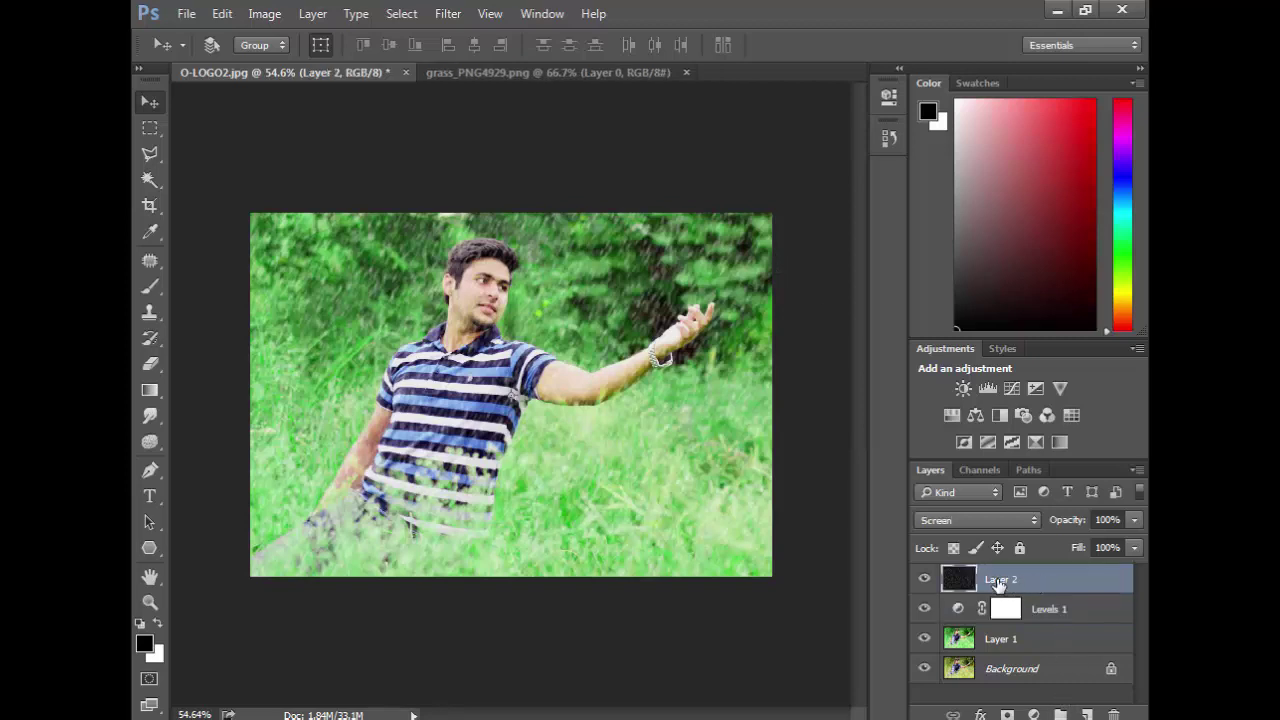
double_click(998, 580)
type("Rain")
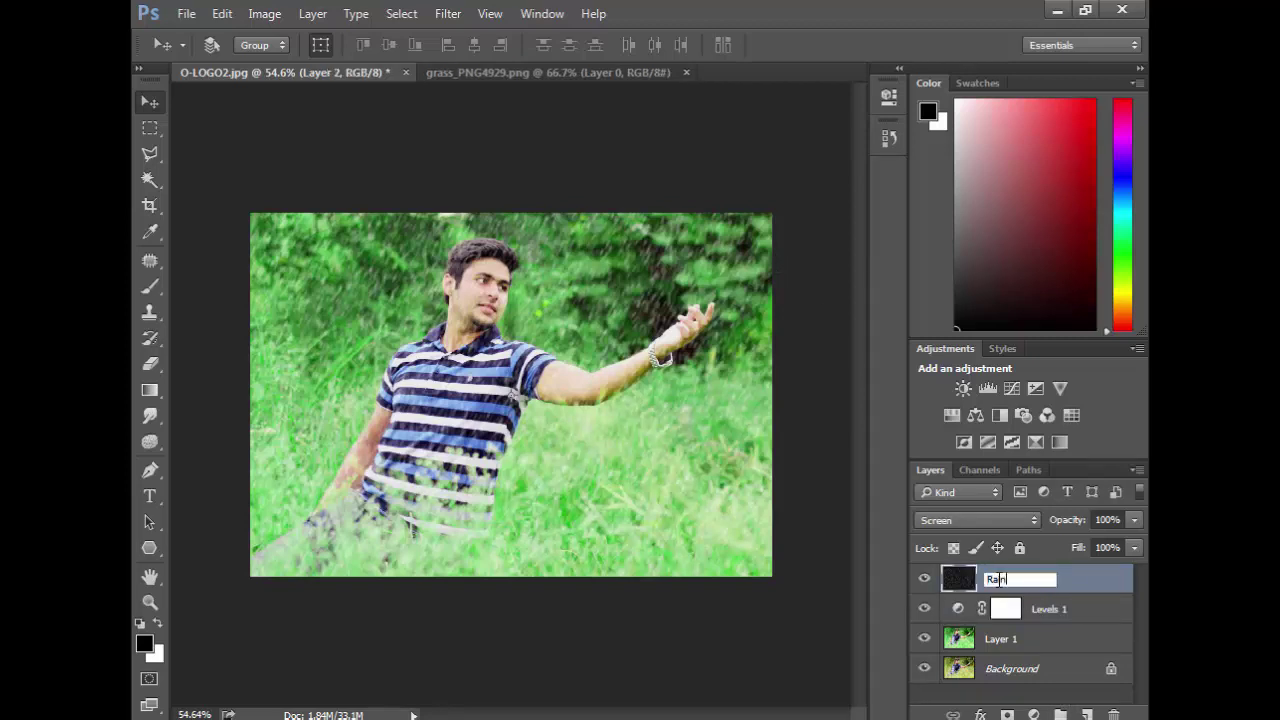
key("Return")
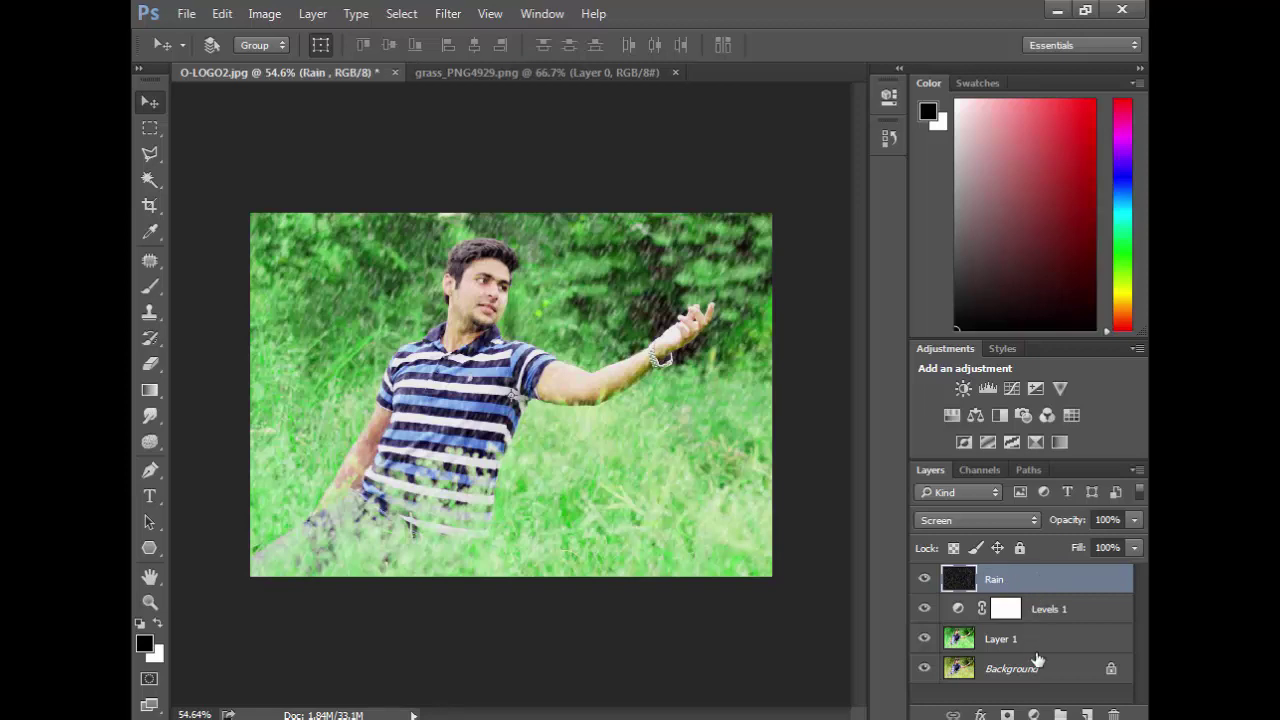
- Add a Levels adjustment above the Rain layer with the input white point at 253 and the output white level at 245
left_click(1037, 714)
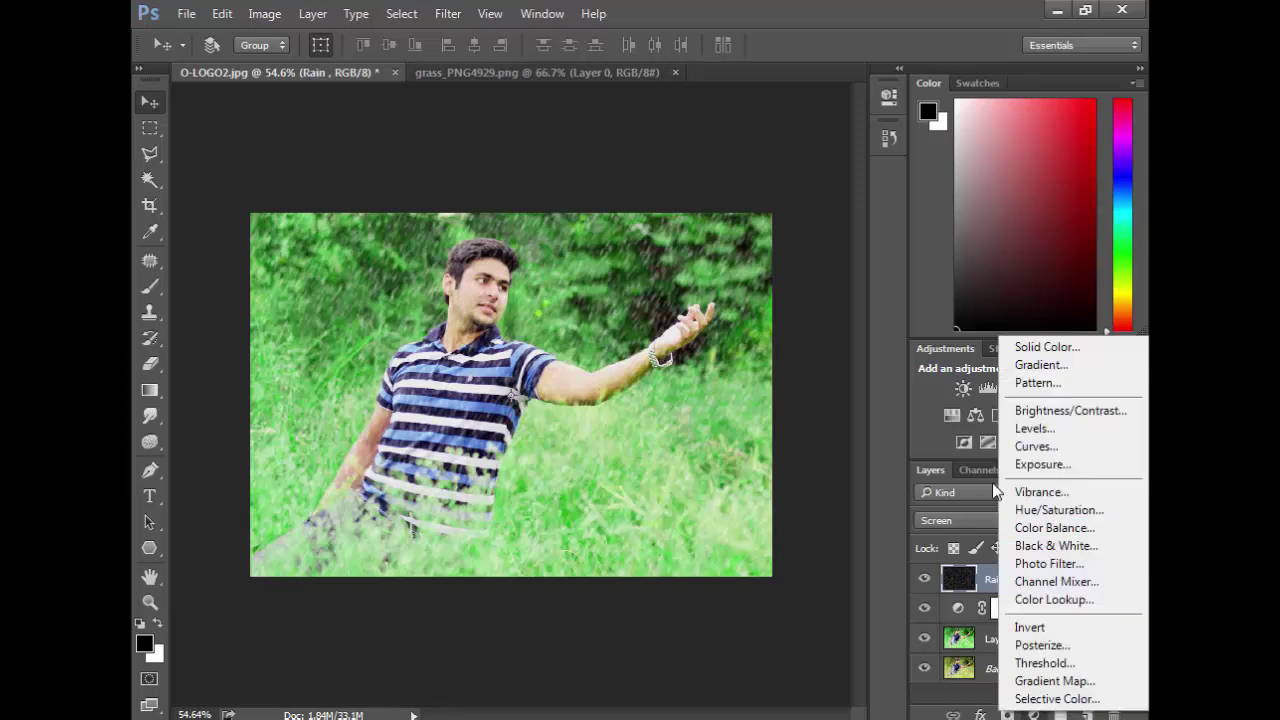
left_click(1031, 428)
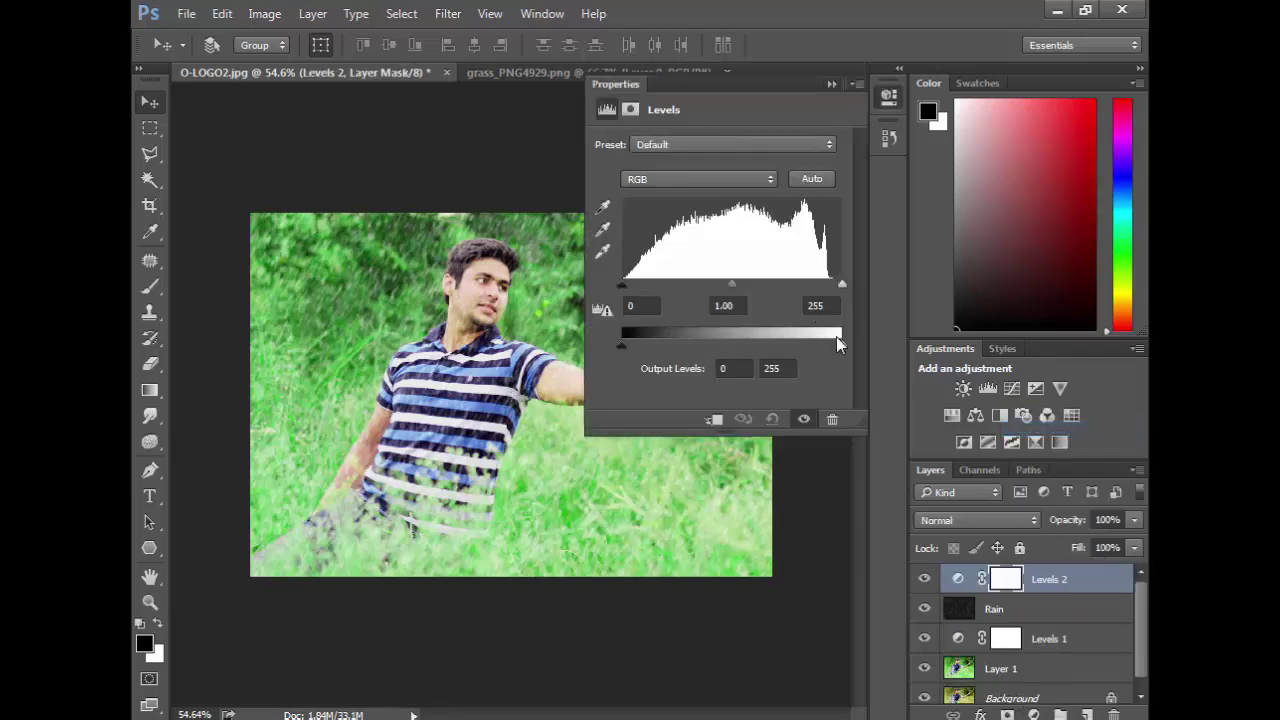
left_click_drag(843, 346, 833, 346)
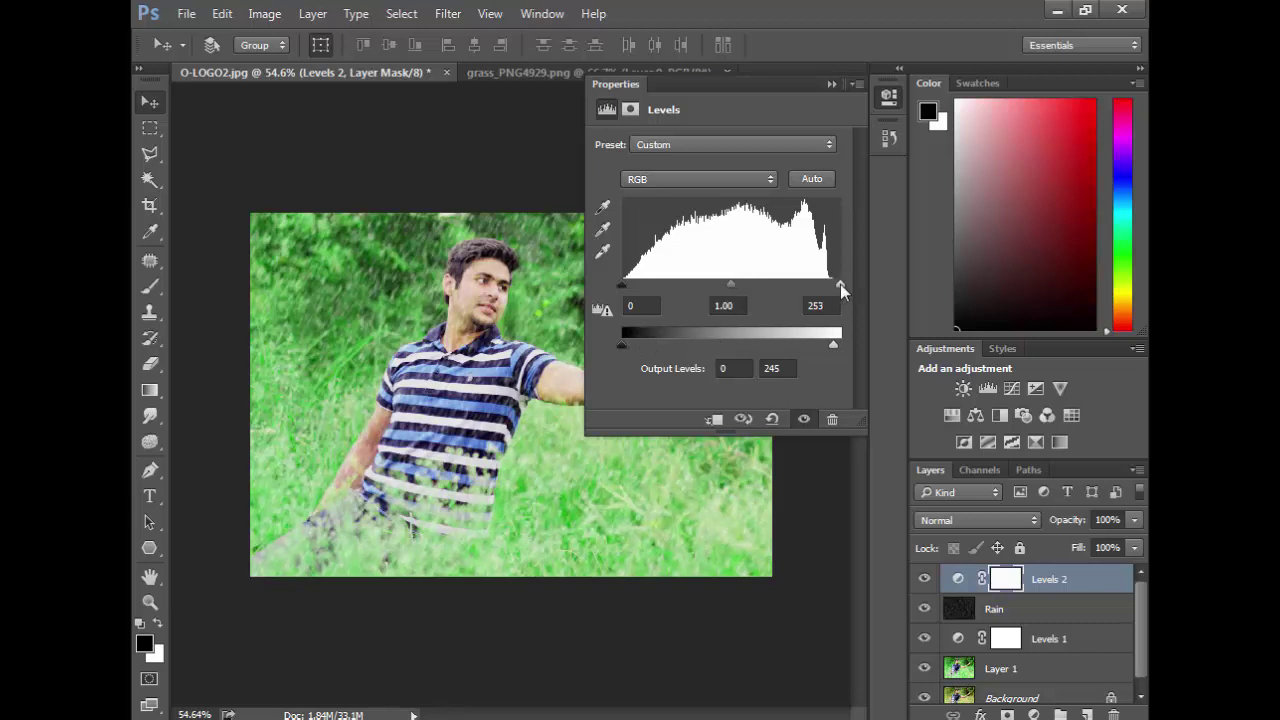
left_click(834, 84)
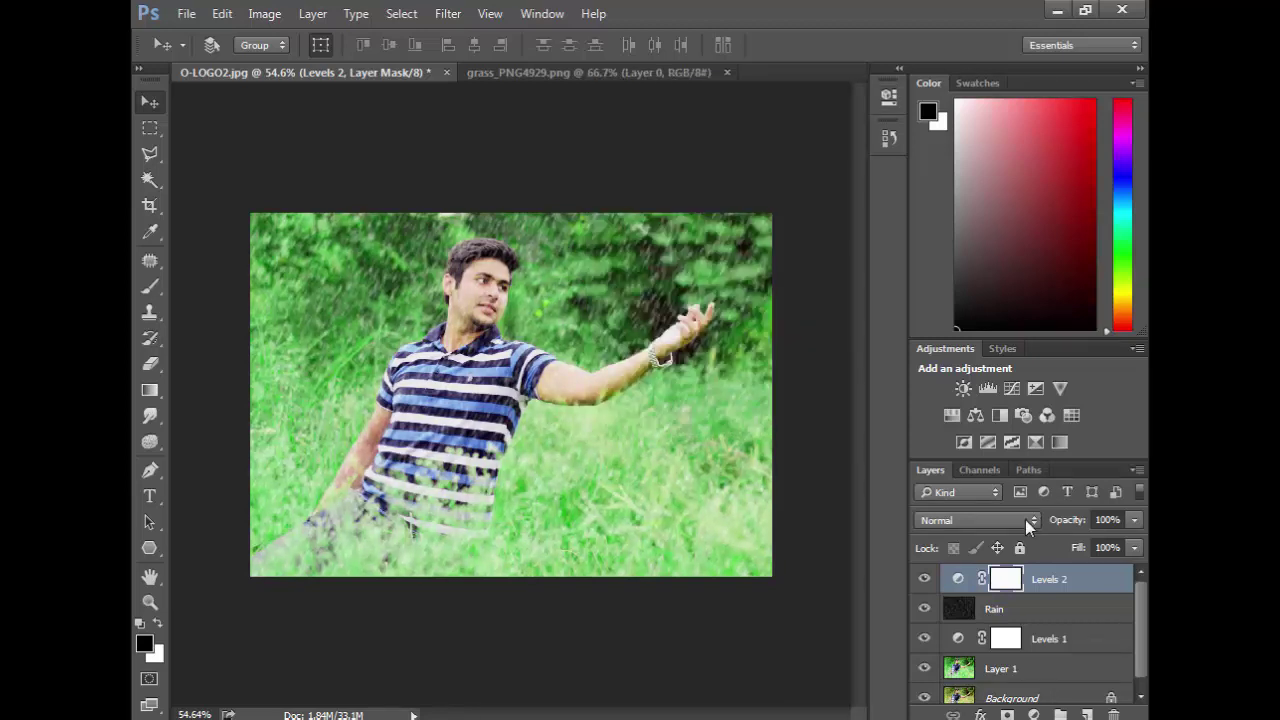
- Clip the topmost Levels adjustment to the Rain layer with a clipping mask
left_click(1137, 469)
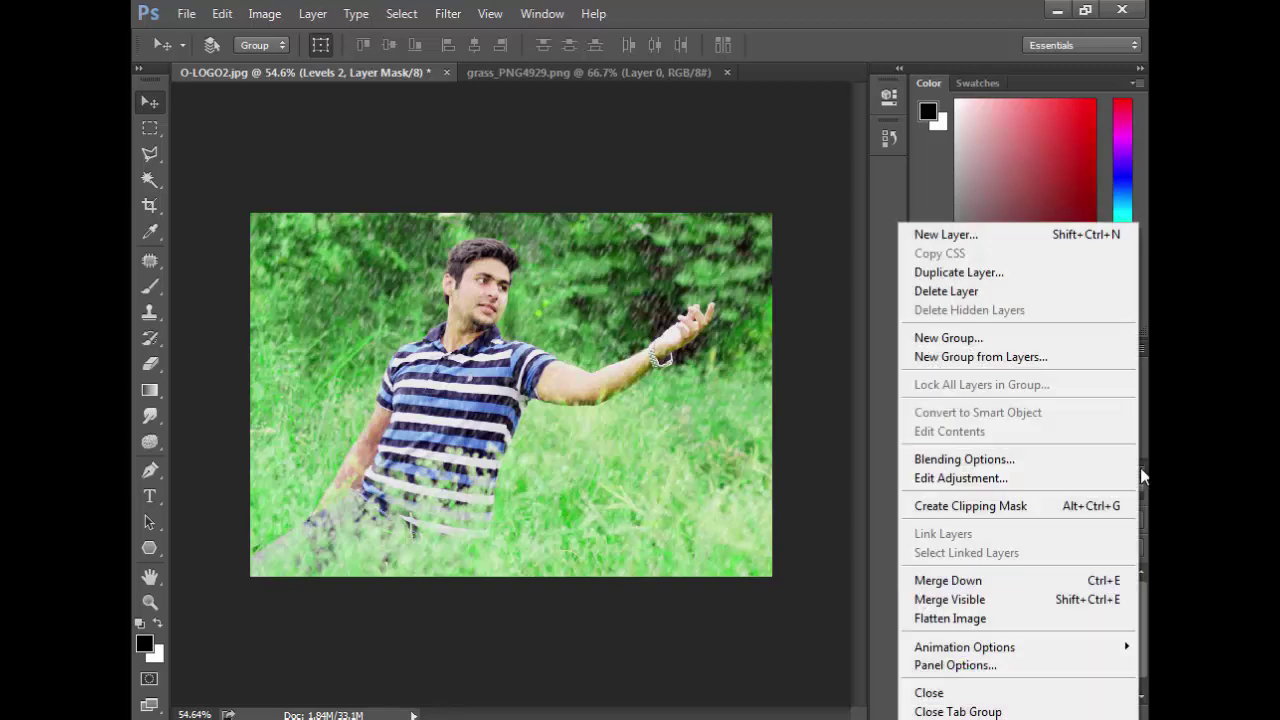
left_click(988, 508)
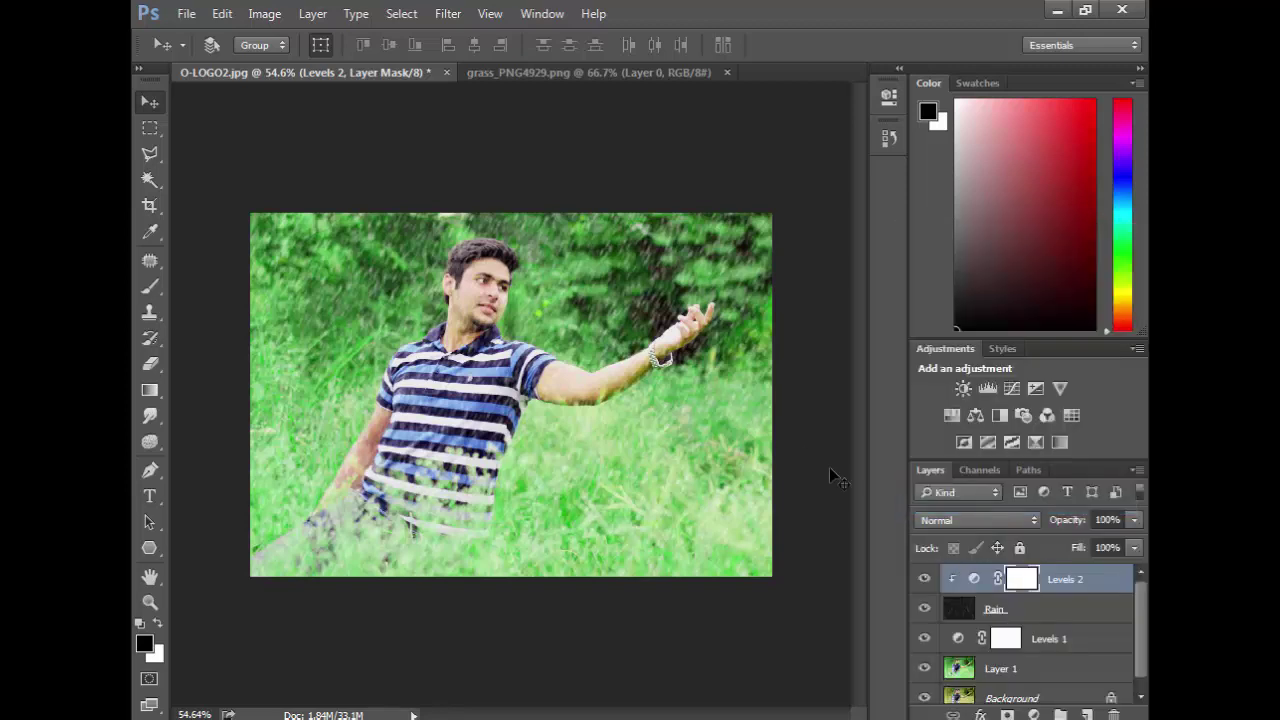
left_click(1048, 576)
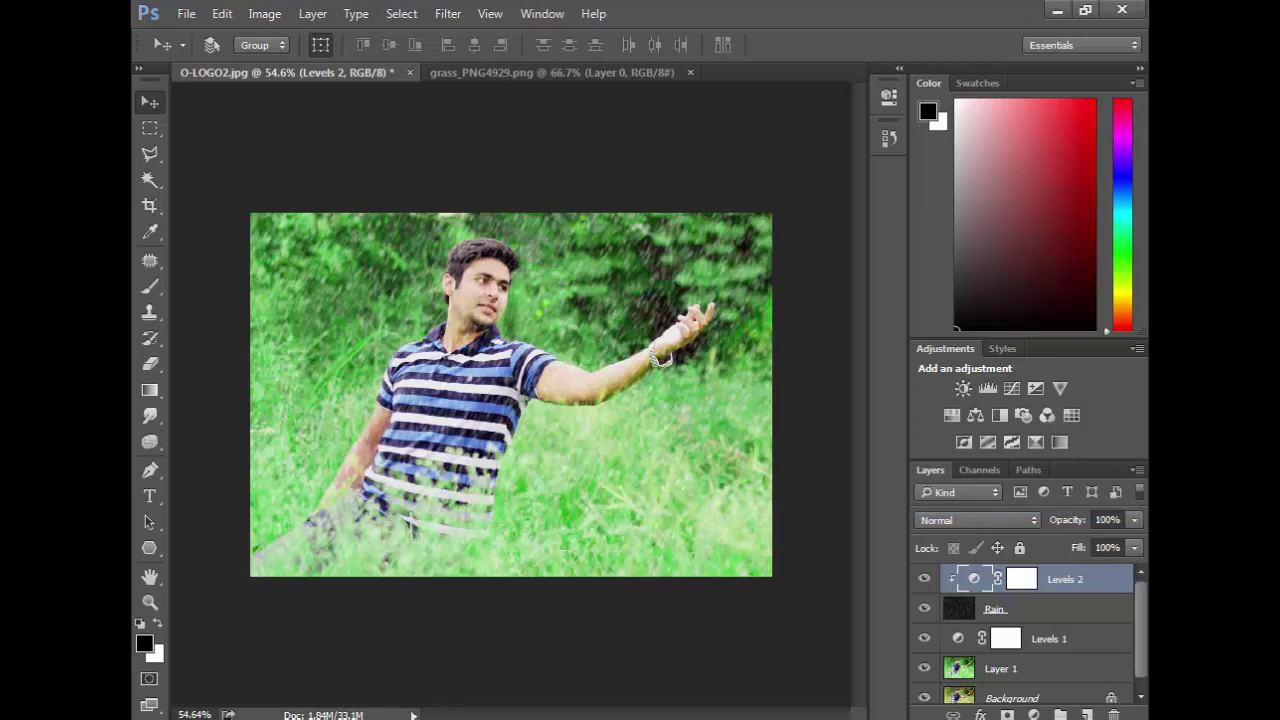
- Stamp all visible layers into a new merged layer on top and name it All layers
scroll(1143, 626, "down", 1)
scroll(1143, 626, "up", 1)
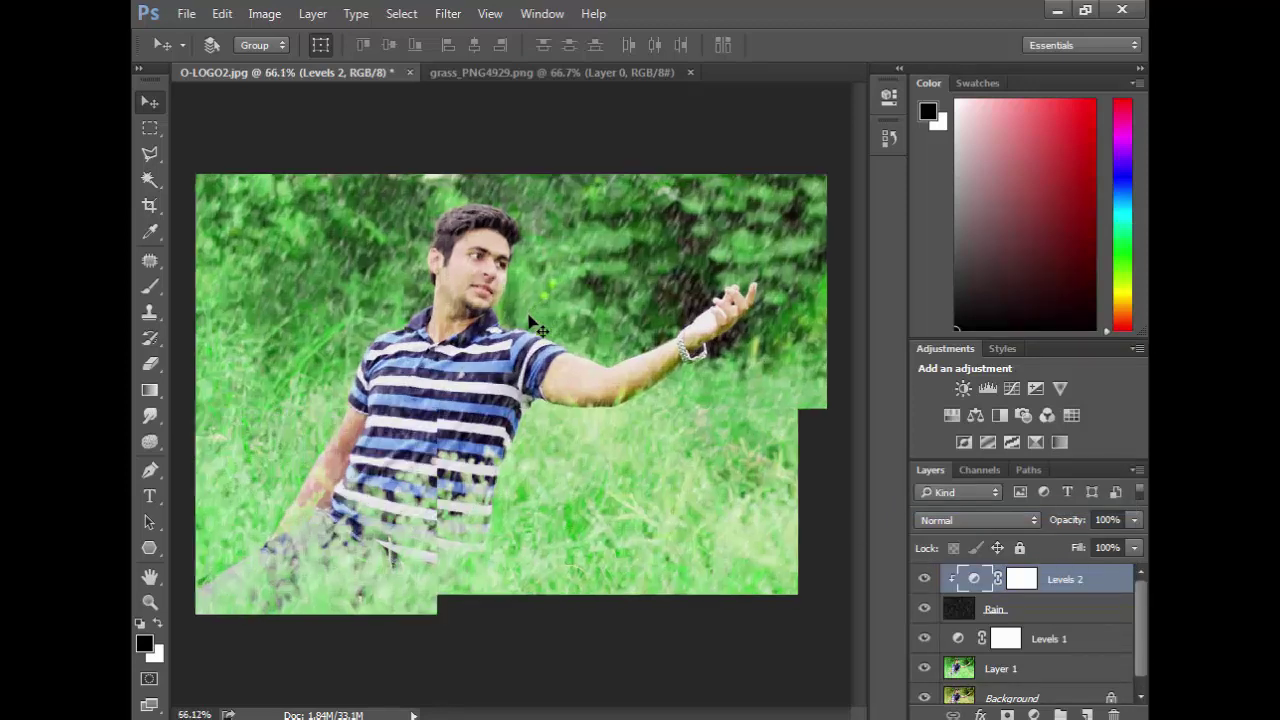
scroll(532, 320, "up", 3)
scroll(532, 320, "down", 1)
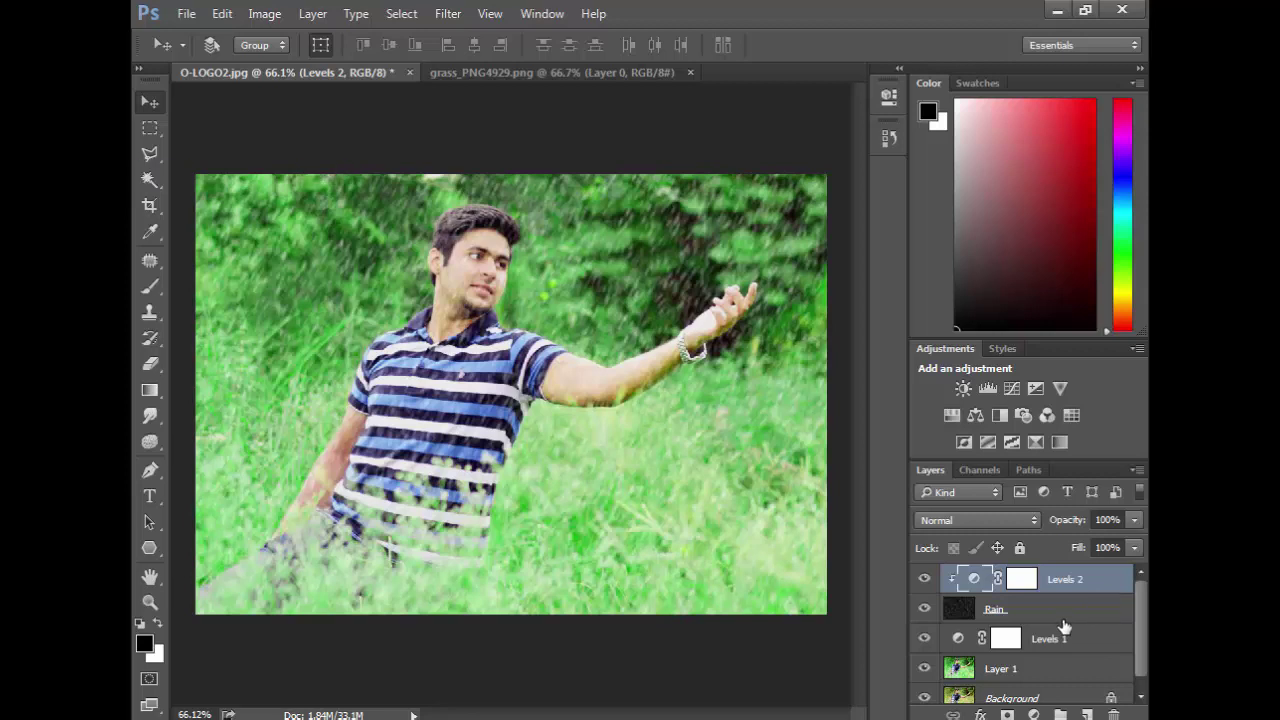
key("ctrl+shift+alt+e")
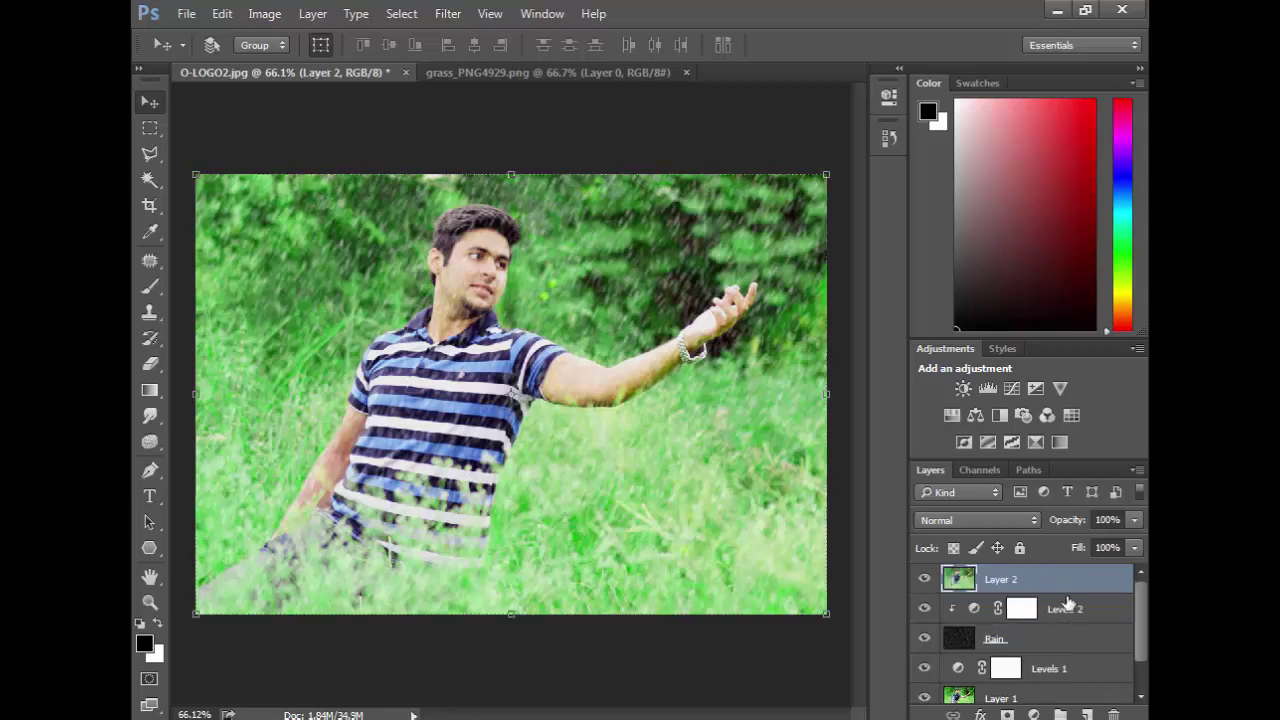
double_click(1002, 584)
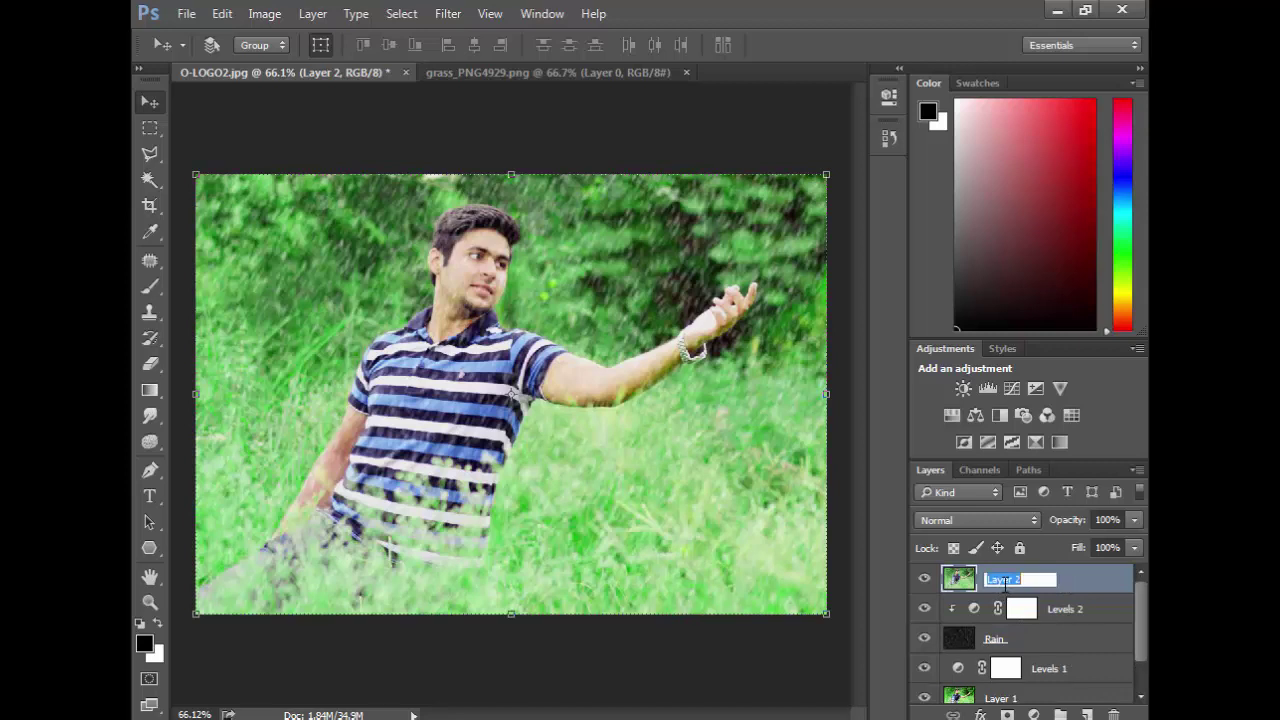
type("All l")
key("Return")
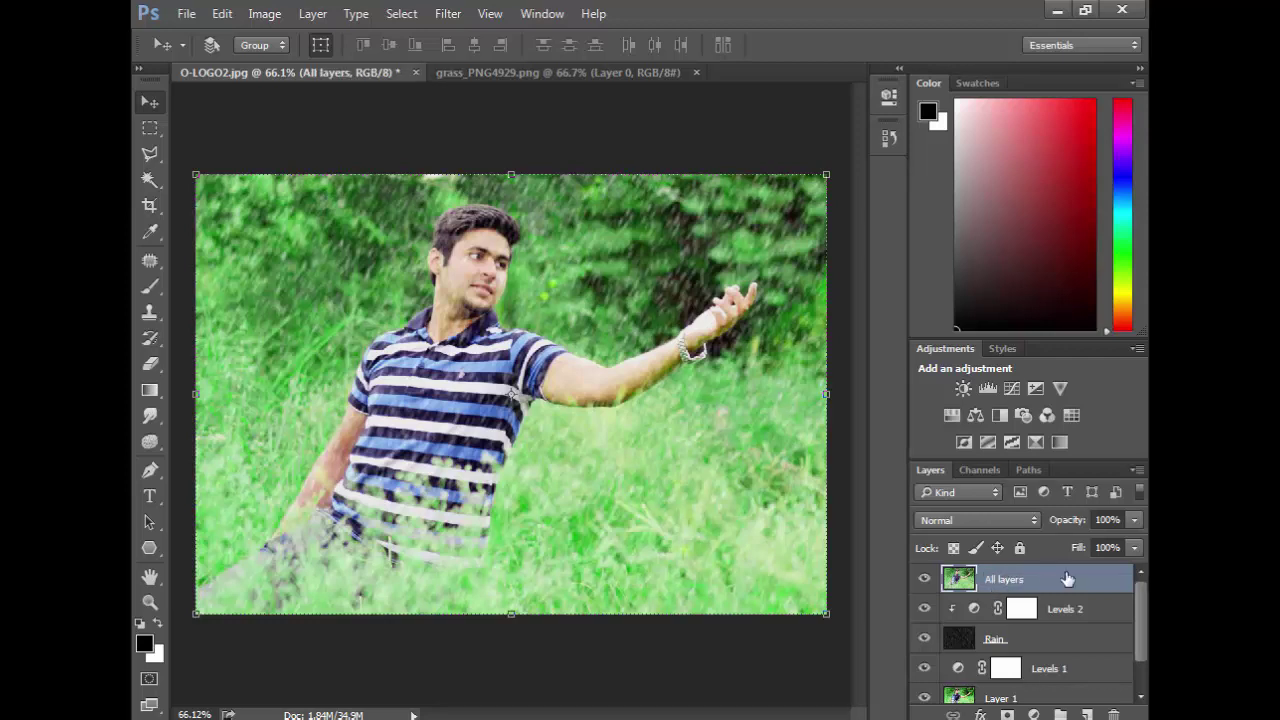
- Open the Camera Raw Filter on the All layers layer and set Highlights +71, Clarity +53, Contrast +11 and Exposure 0.00
left_click(440, 18)
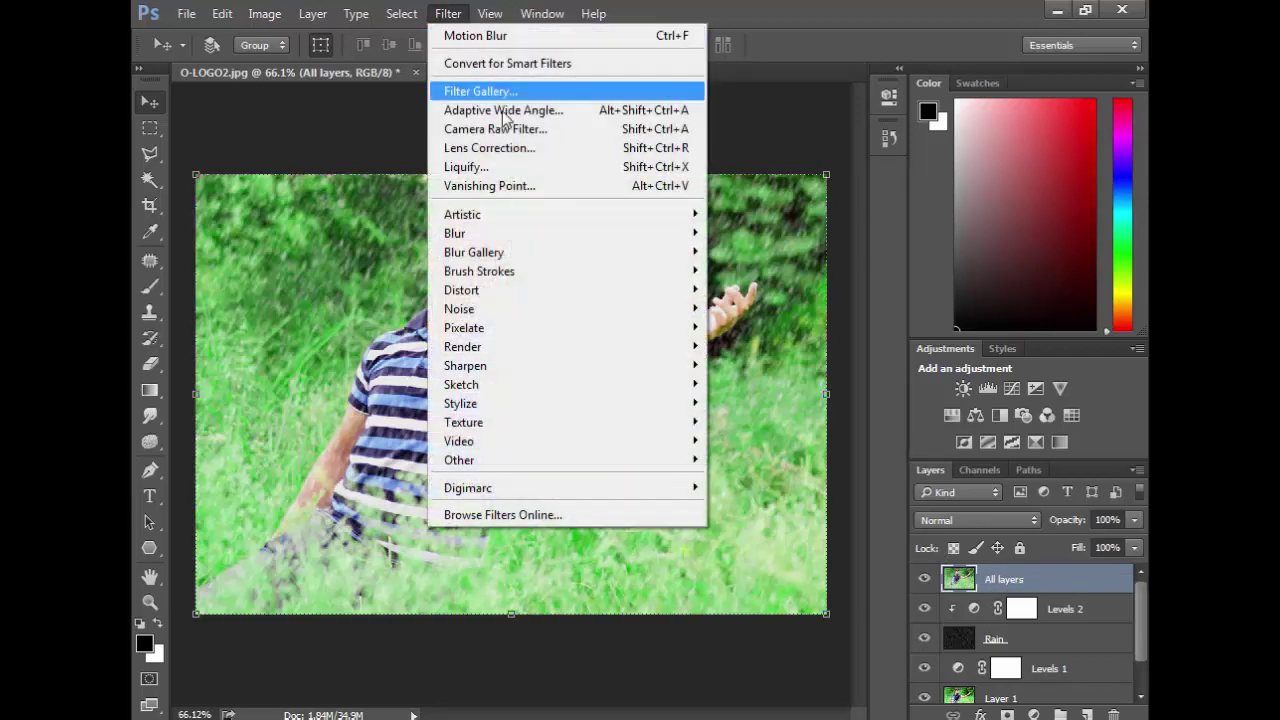
left_click(507, 129)
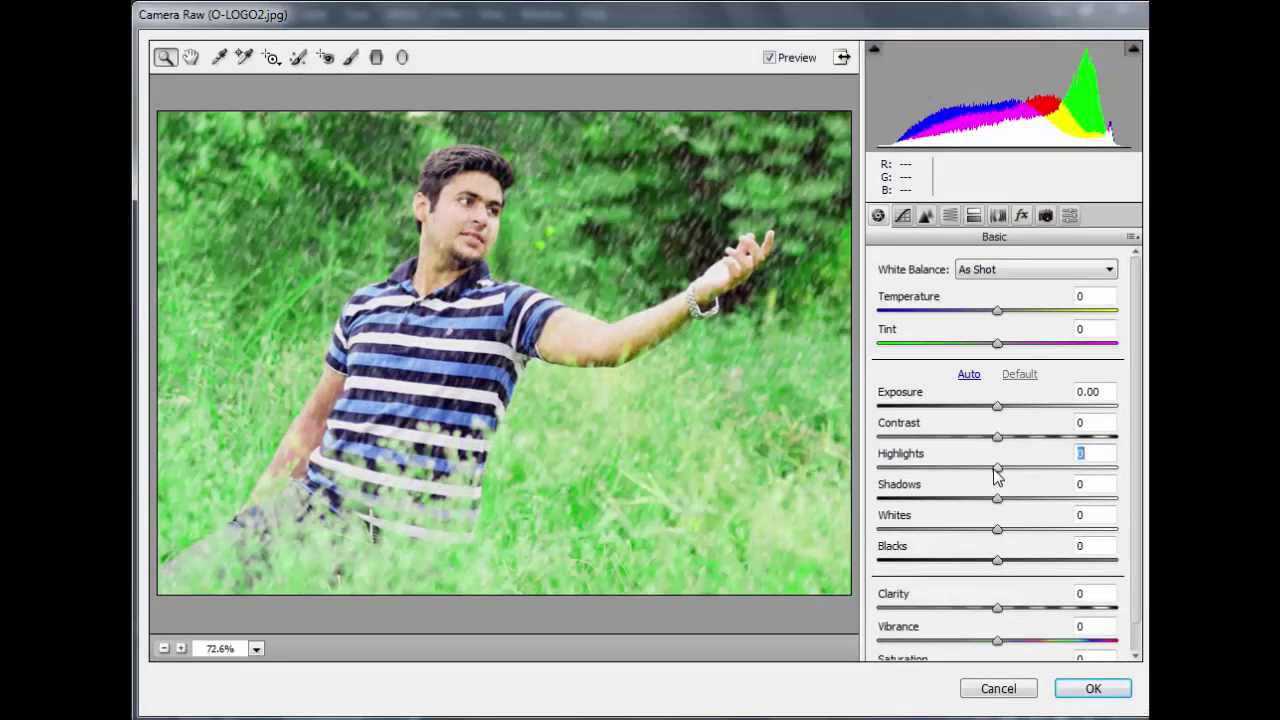
left_click_drag(997, 470, 1081, 472)
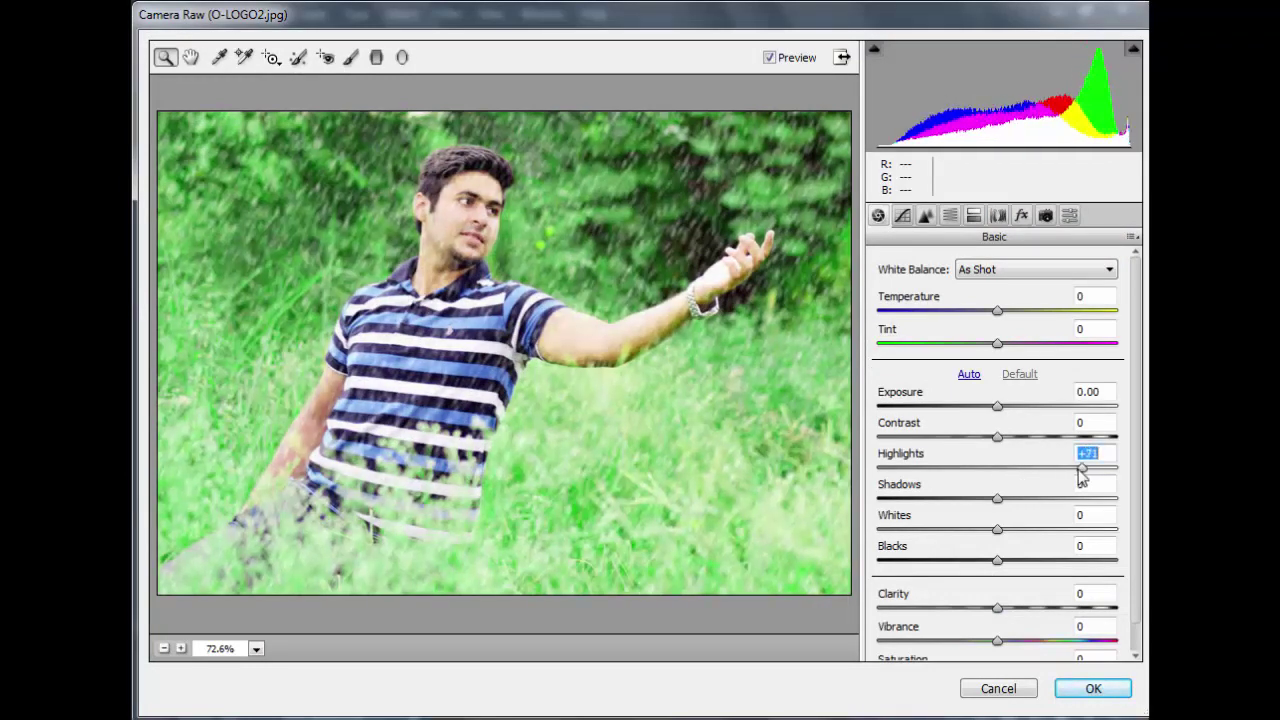
left_click_drag(999, 610, 1062, 618)
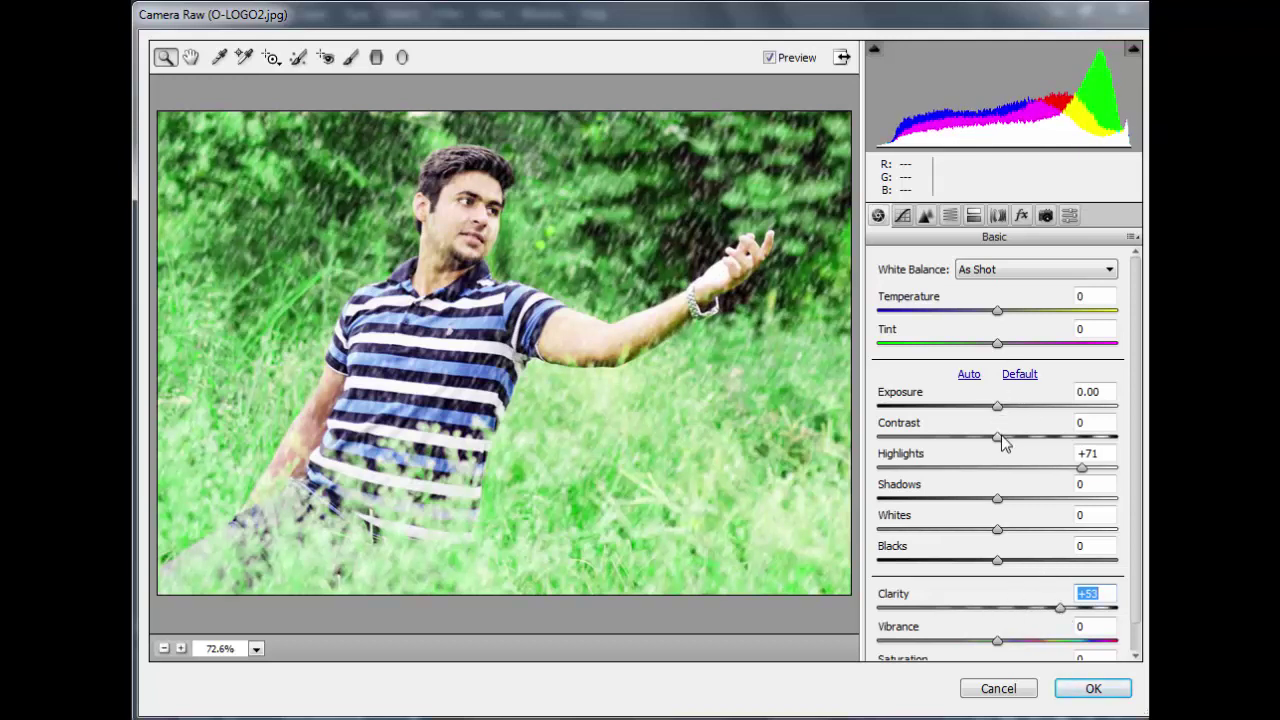
left_click_drag(1001, 435, 1014, 437)
left_click(994, 403)
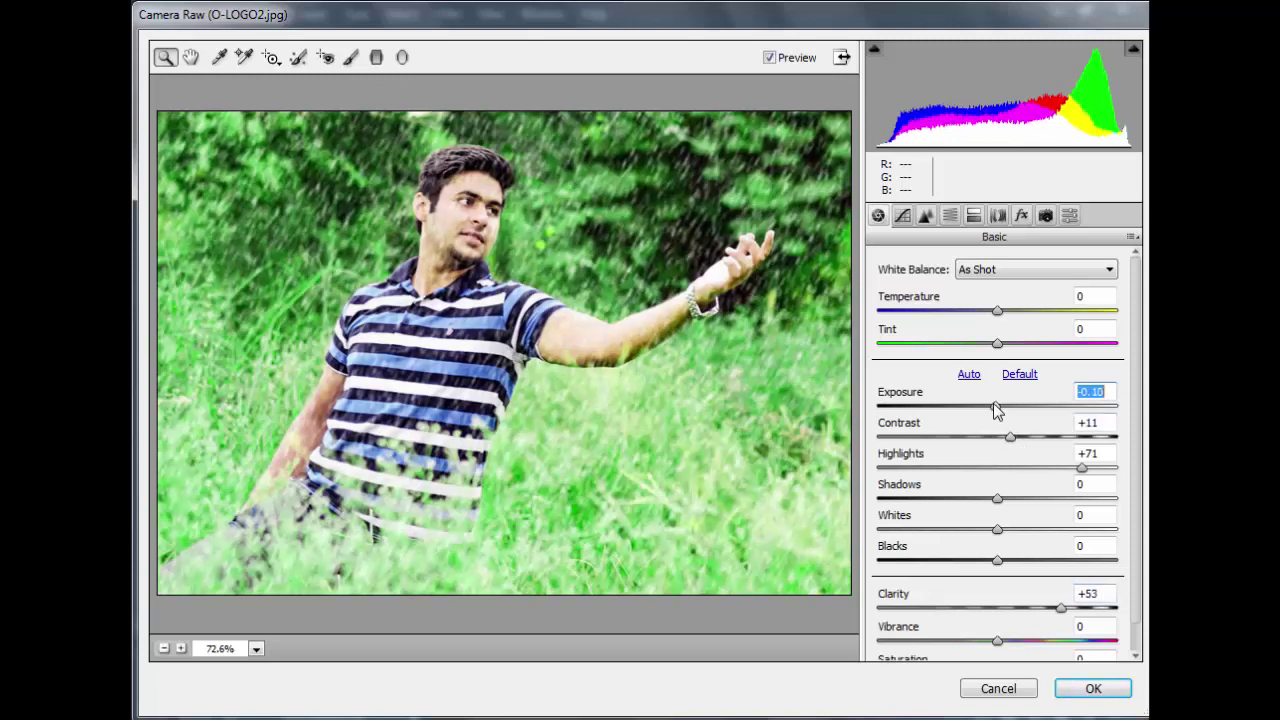
double_click(994, 403)
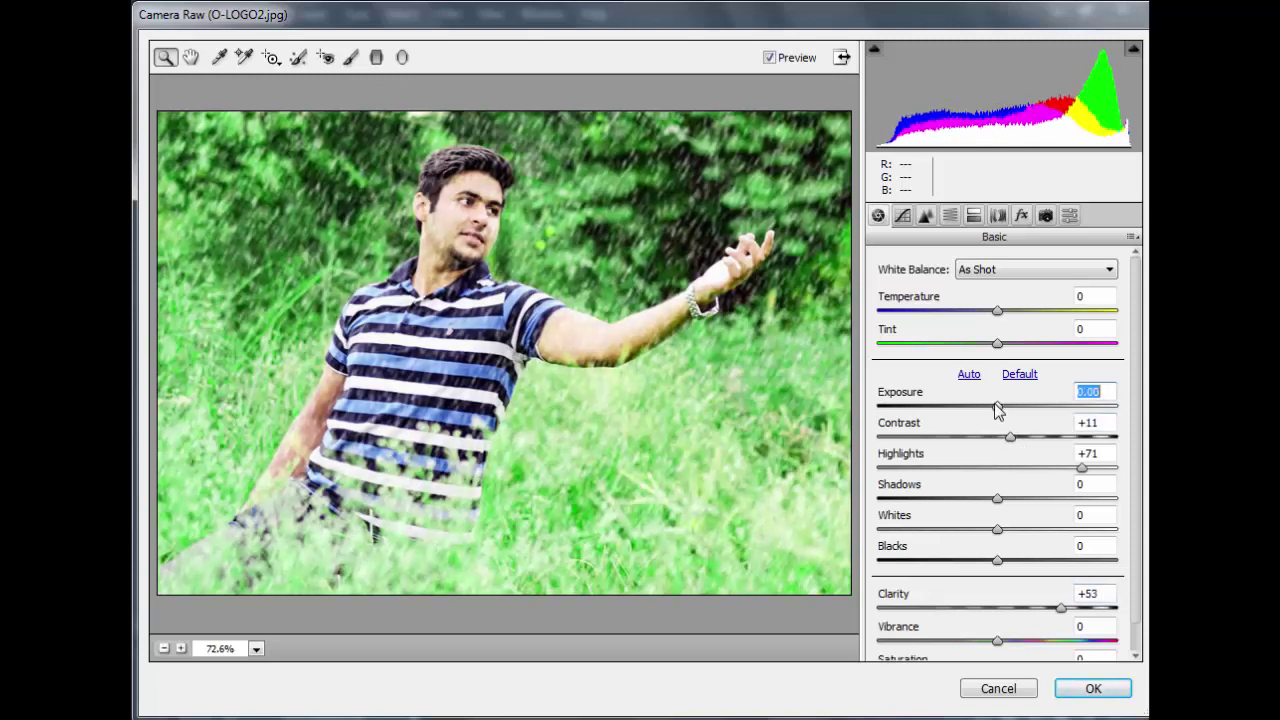
- Shift the hue of the Greens to +3 in the HSL / Grayscale settings
left_click(951, 218)
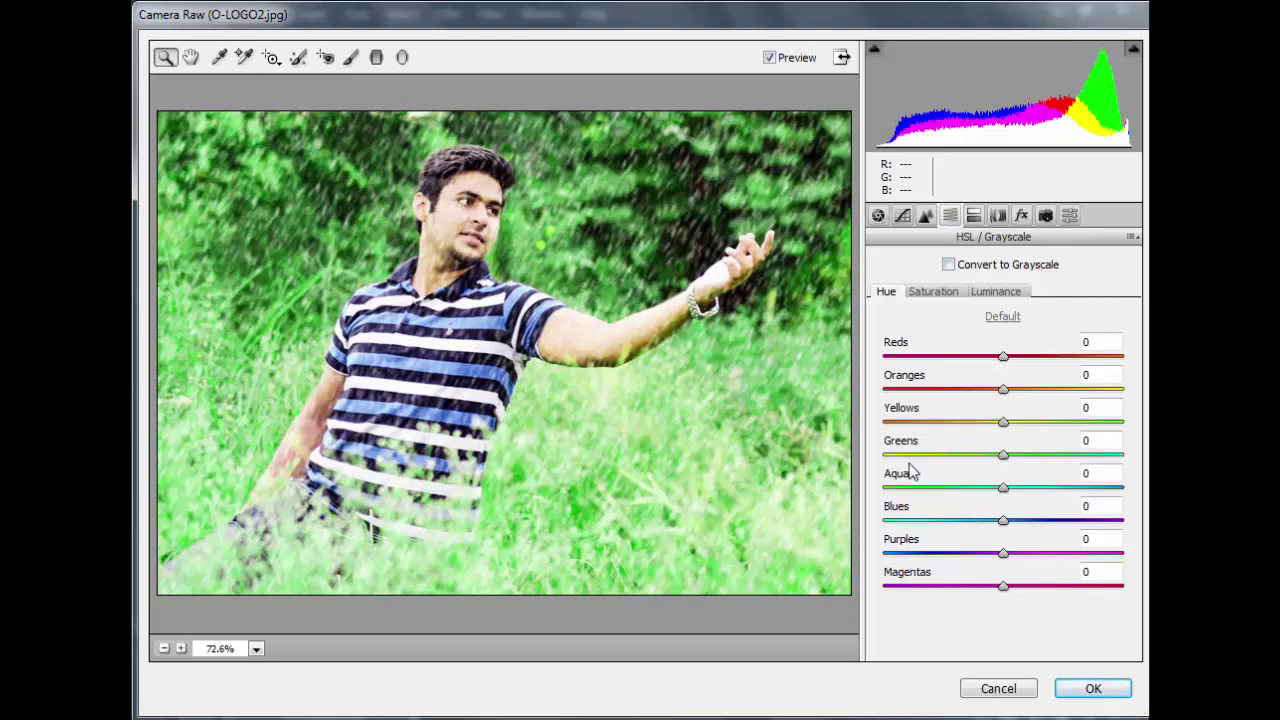
left_click(1006, 457)
mouse_move(1044, 460)
left_mouse_down()
mouse_move(1144, 461)
mouse_move(1040, 458)
left_mouse_up()
double_click(1005, 457)
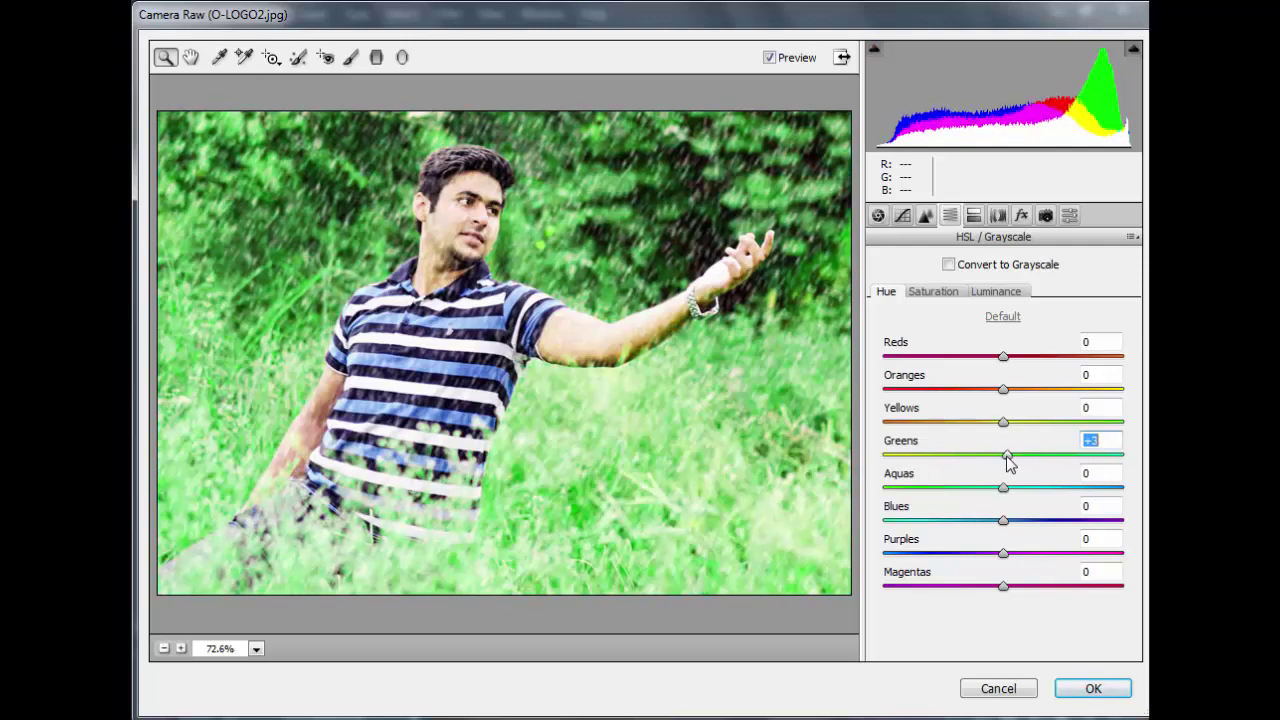
- Set Vibrance to +33 and Saturation to -5 in the Basic settings and apply the Camera Raw filter
left_click(878, 215)
scroll(1031, 630, "down", 1)
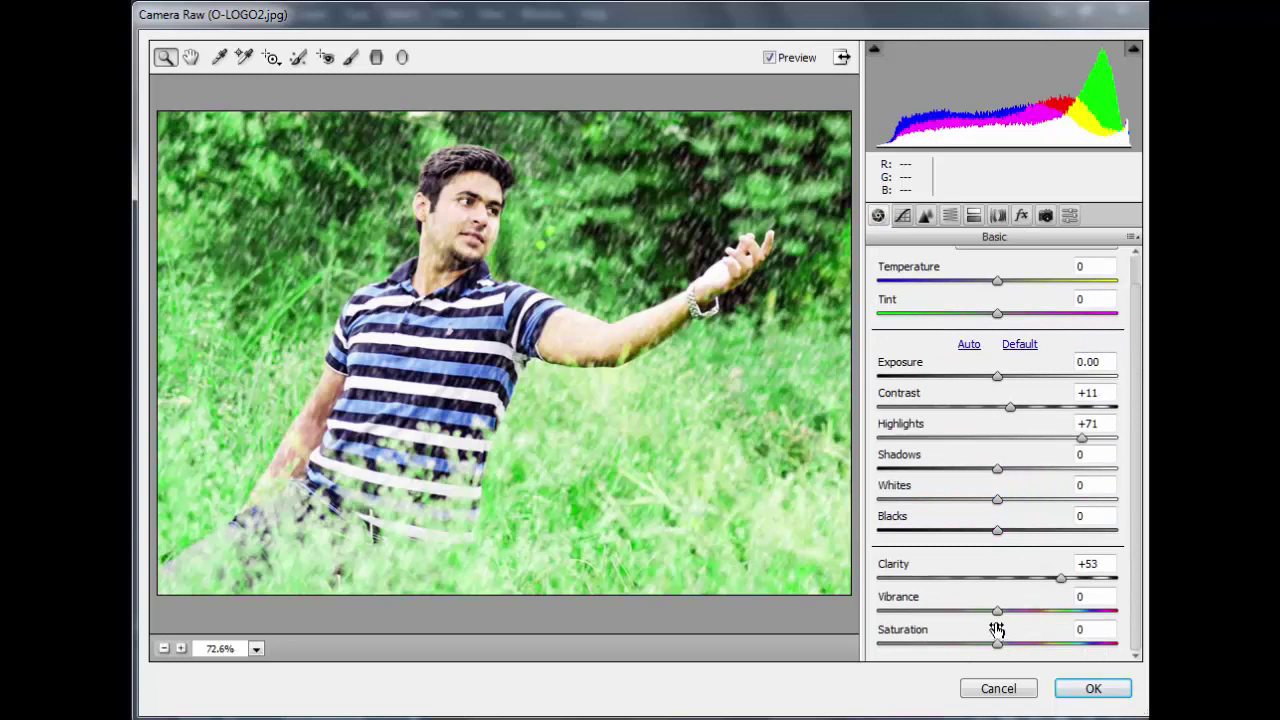
left_click_drag(997, 610, 1035, 618)
left_click(998, 644)
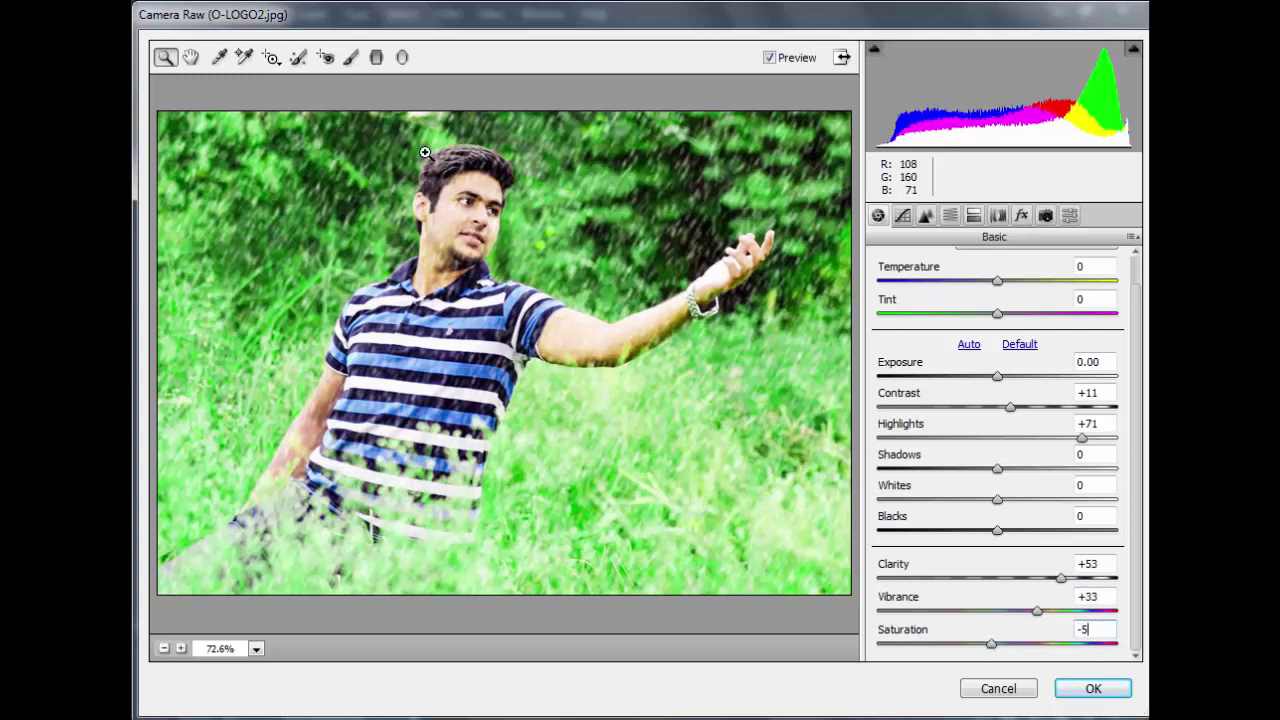
left_click(1093, 688)
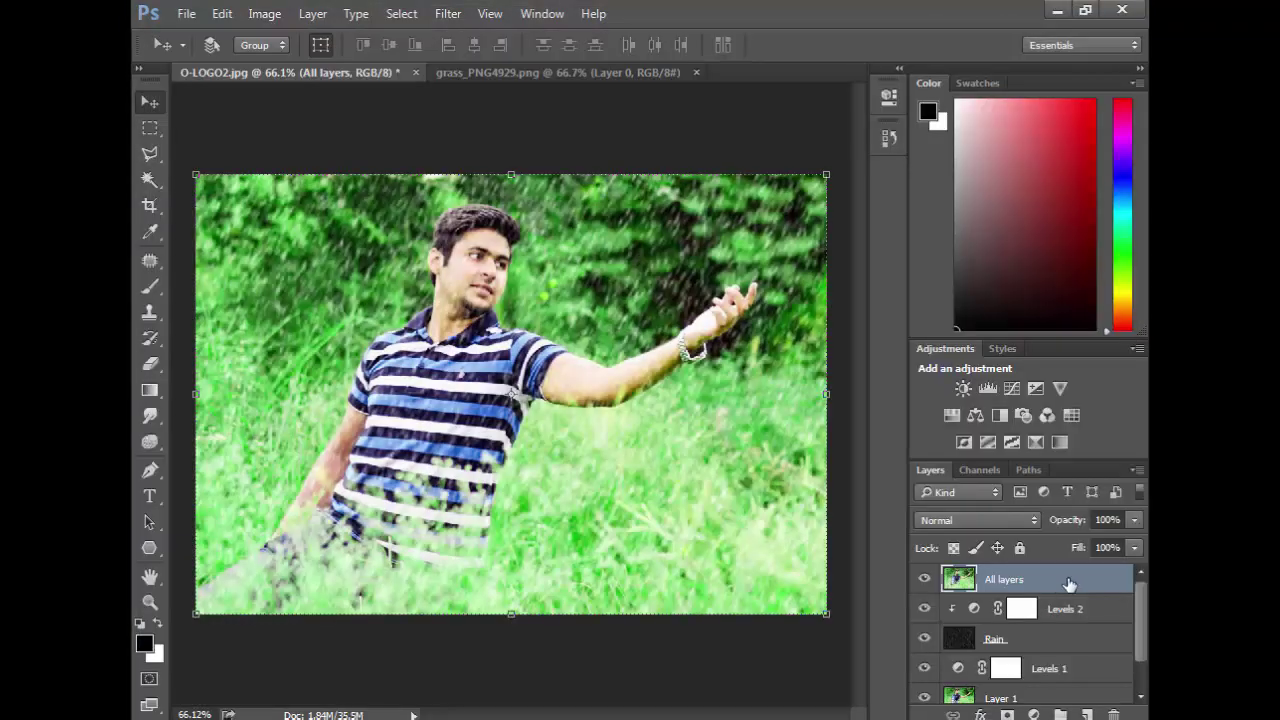
- Duplicate the All layers layer and apply Auto Tone to the copy
right_click(1069, 583)
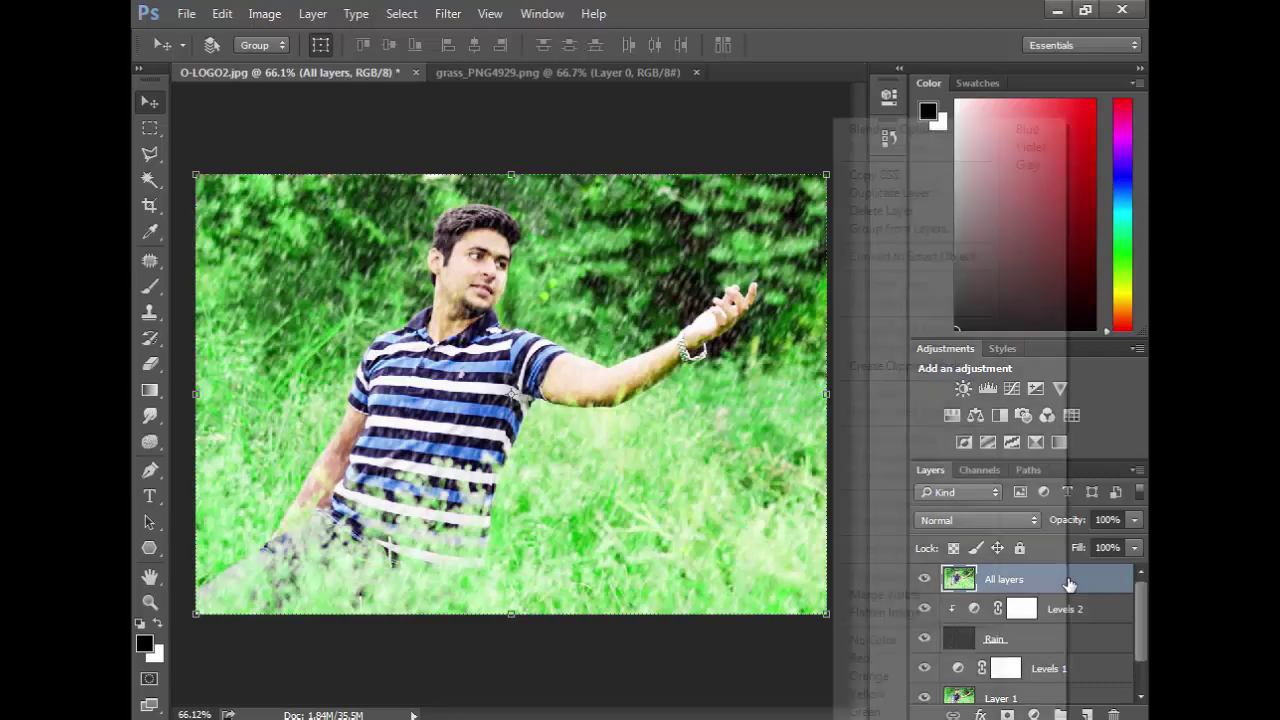
left_click(905, 193)
left_click(813, 222)
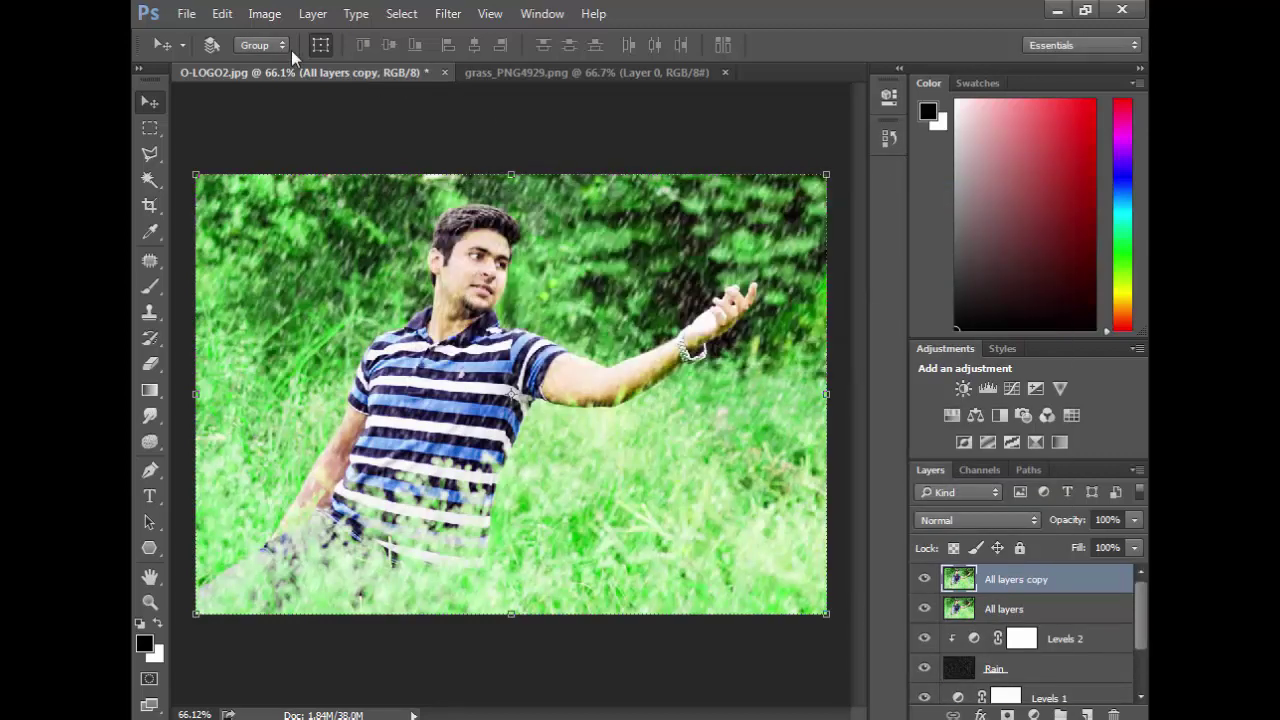
left_click(270, 14)
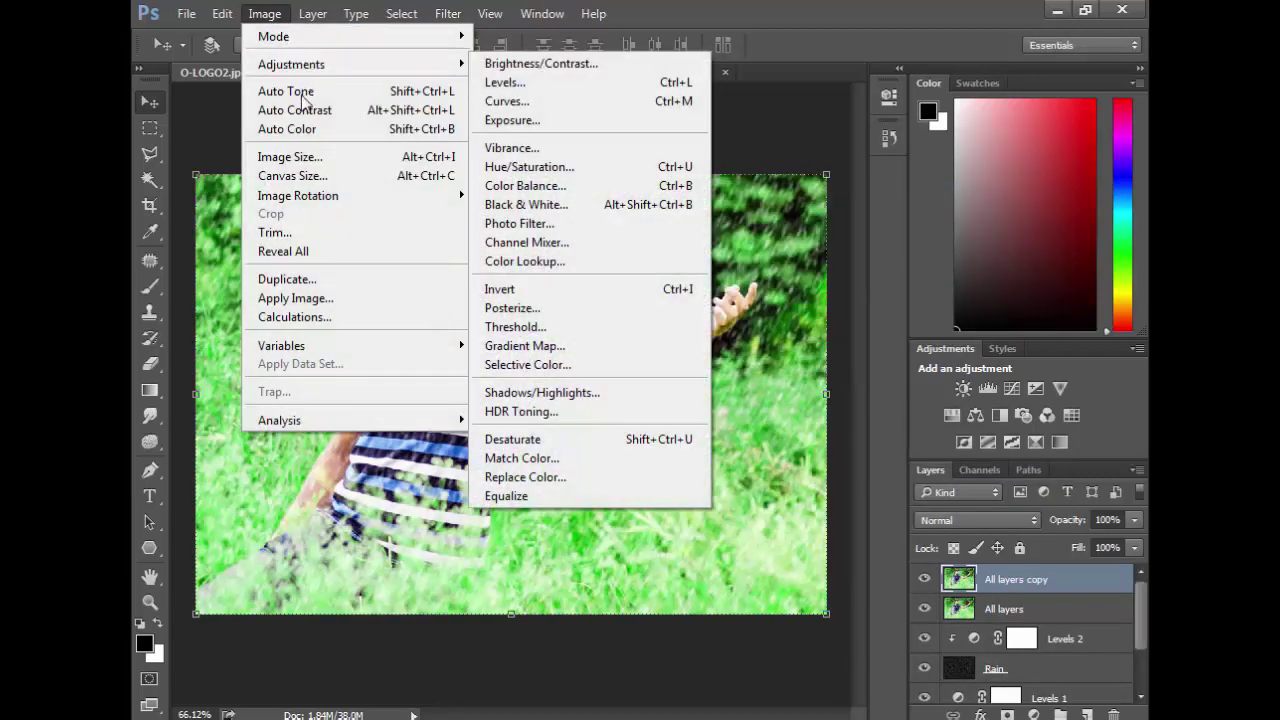
left_click(300, 91)
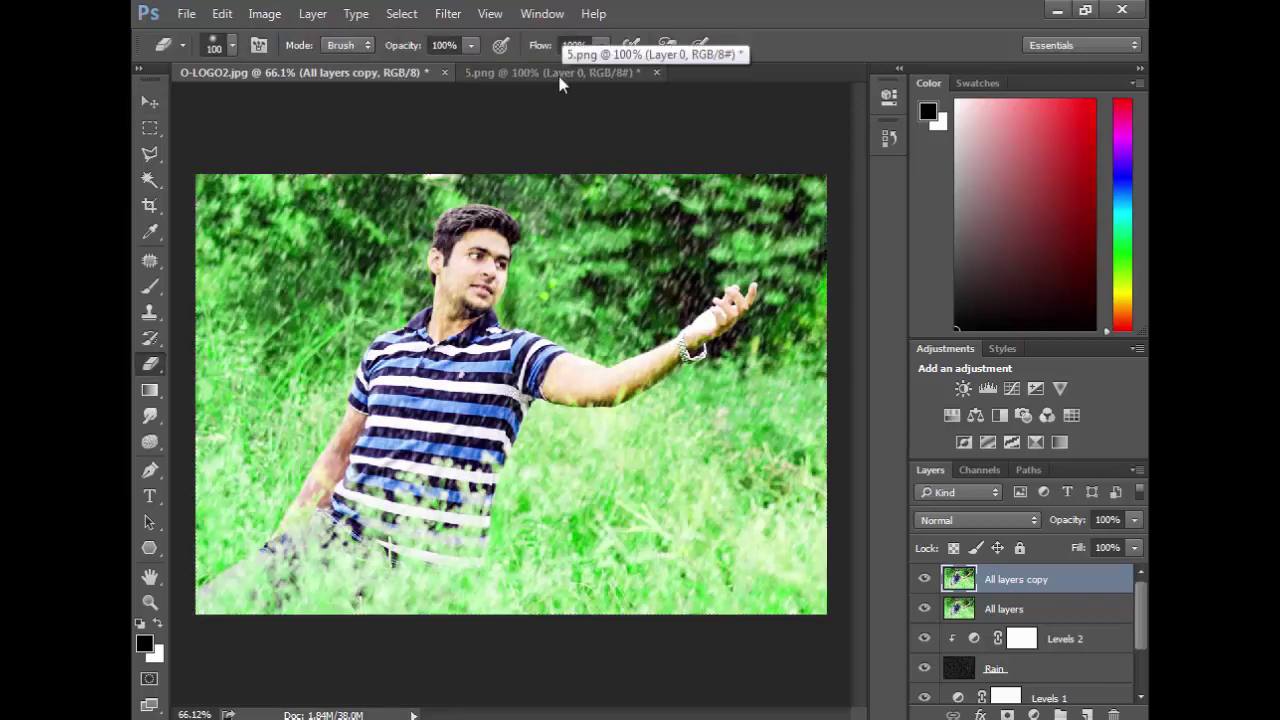
- Copy the orange glow from 5.png into O-LOGO2.jpg beside the man's face and set its blend mode to Screen
left_click(543, 78)
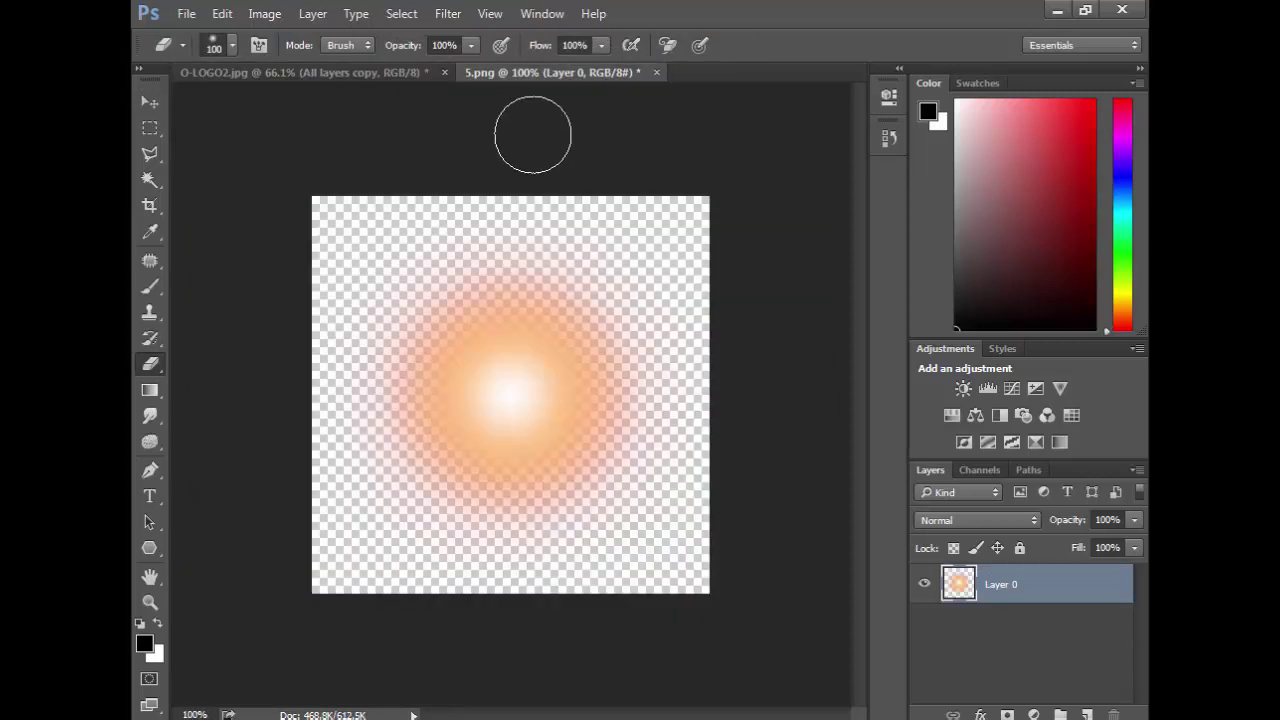
left_click(150, 102)
left_click_drag(566, 349, 465, 314)
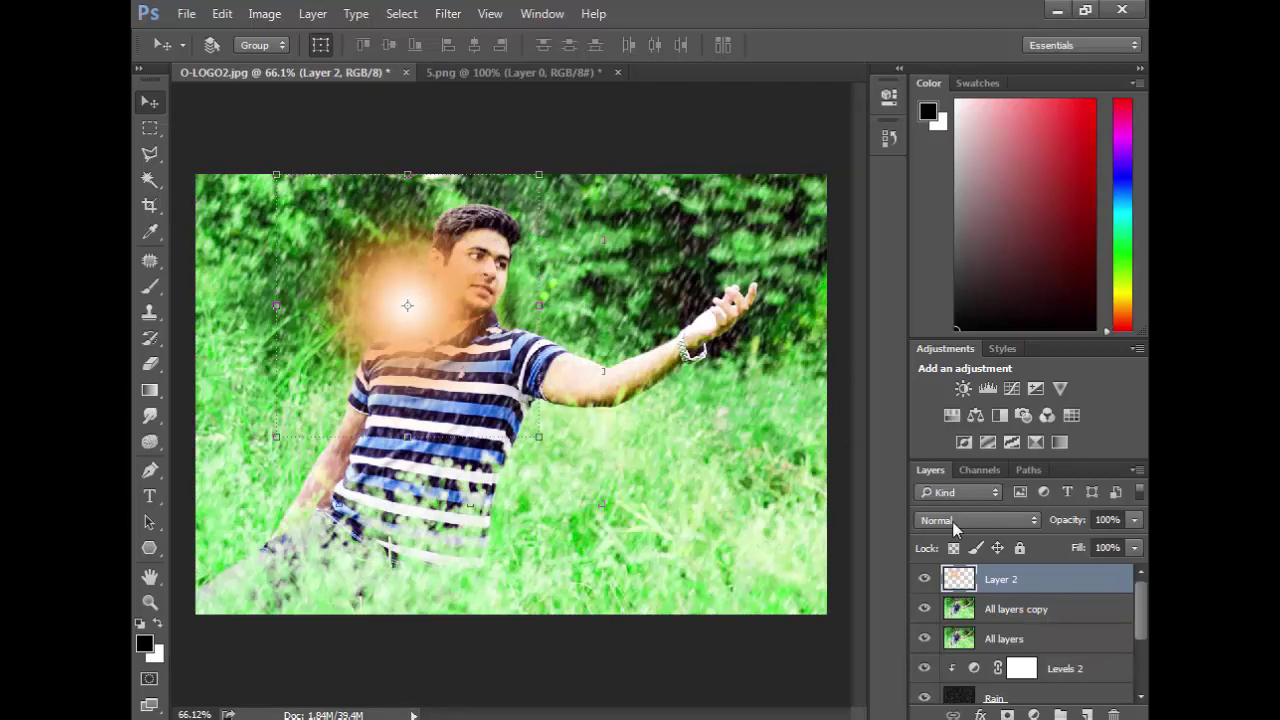
left_click(1019, 522)
left_click(950, 257)
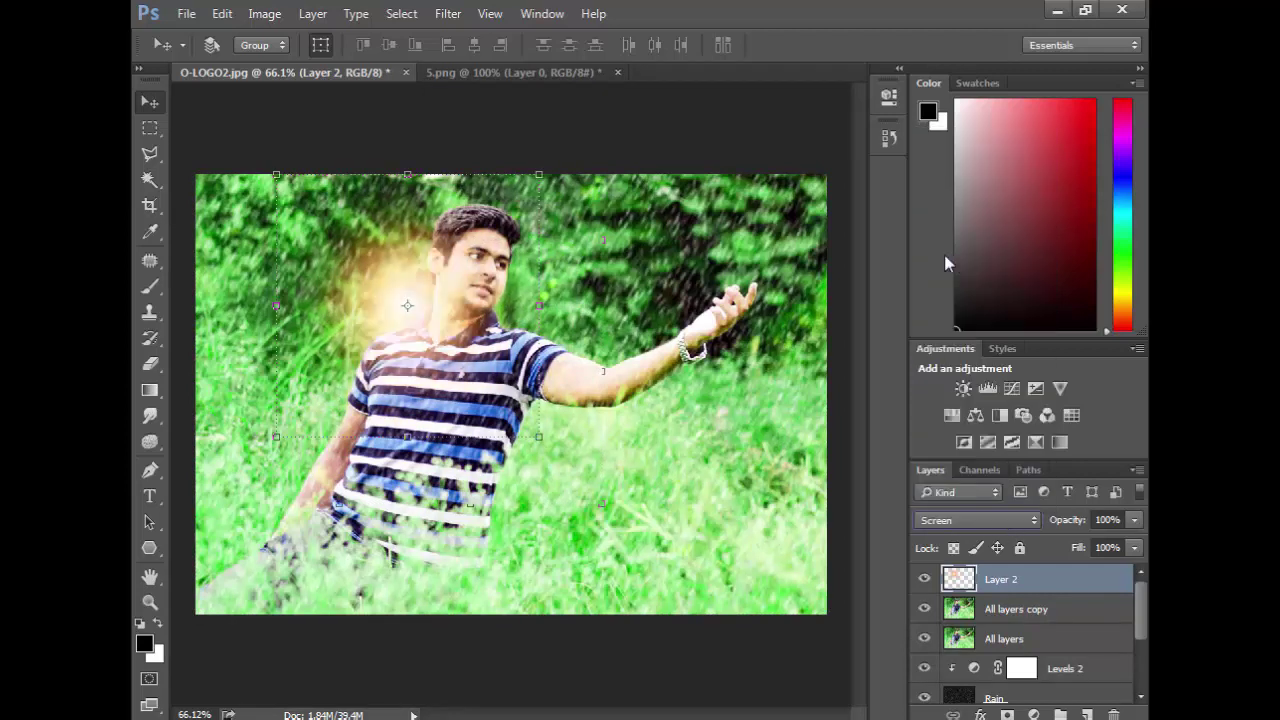
- Scale the glow layer to 87.75% width and 78.25% height and position it beside the man's neck
left_click_drag(425, 312, 452, 324)
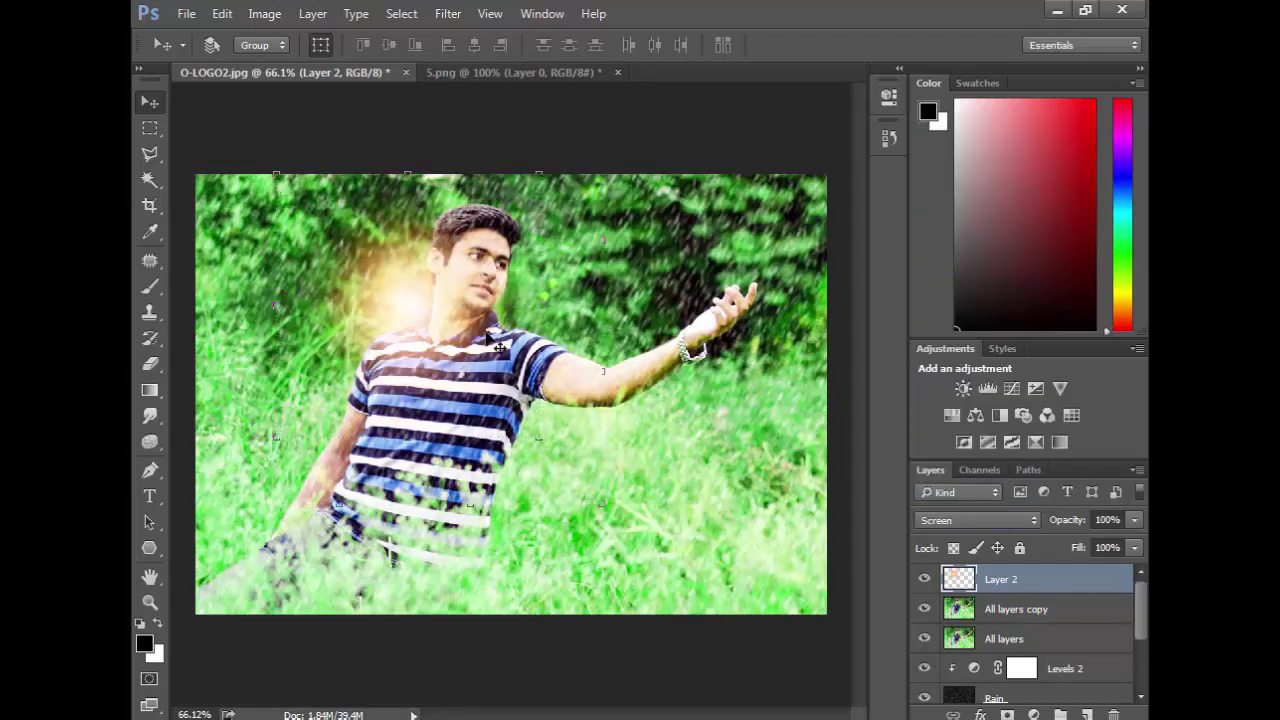
scroll(518, 396, "up", 1)
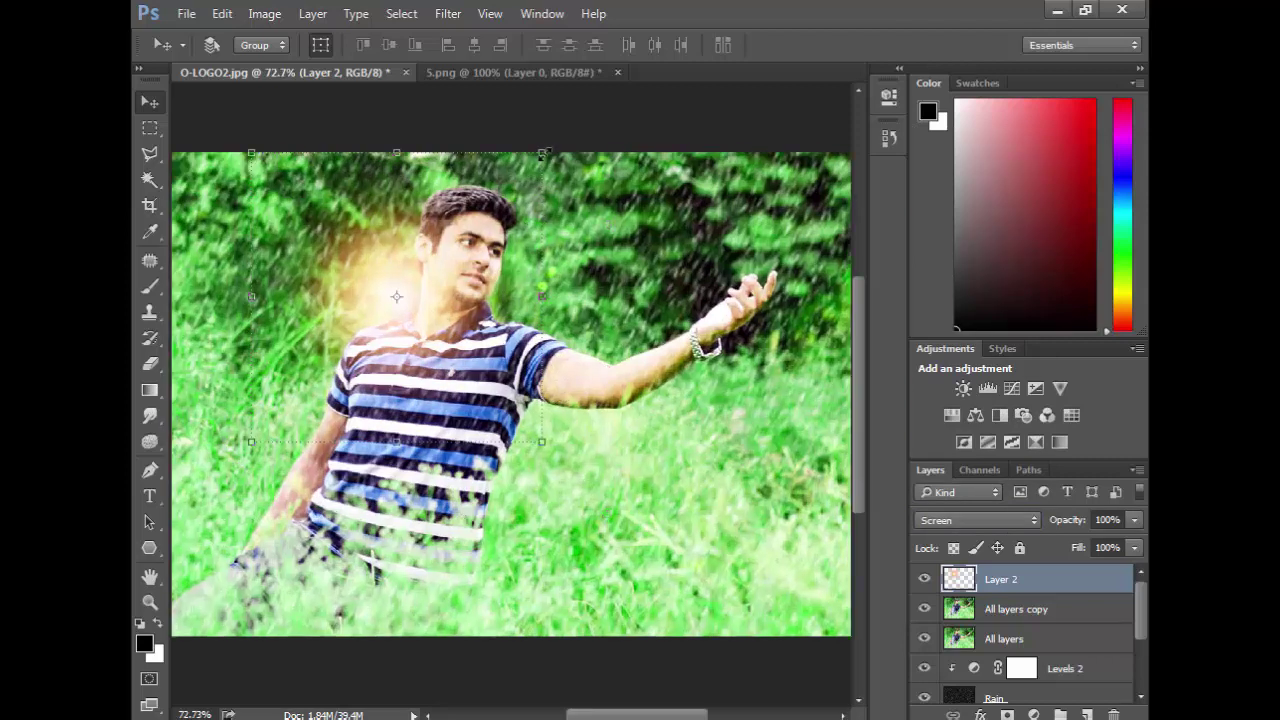
left_click_drag(541, 154, 508, 211)
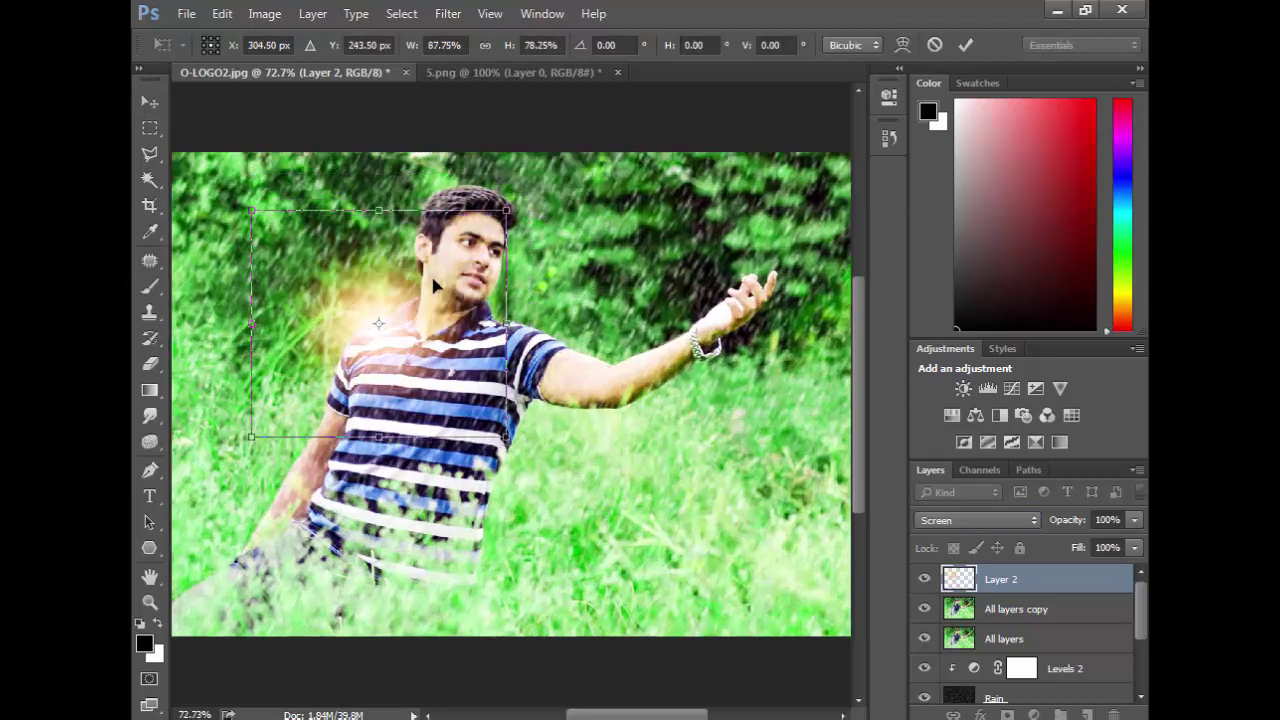
left_click_drag(432, 282, 447, 262)
key("Return")
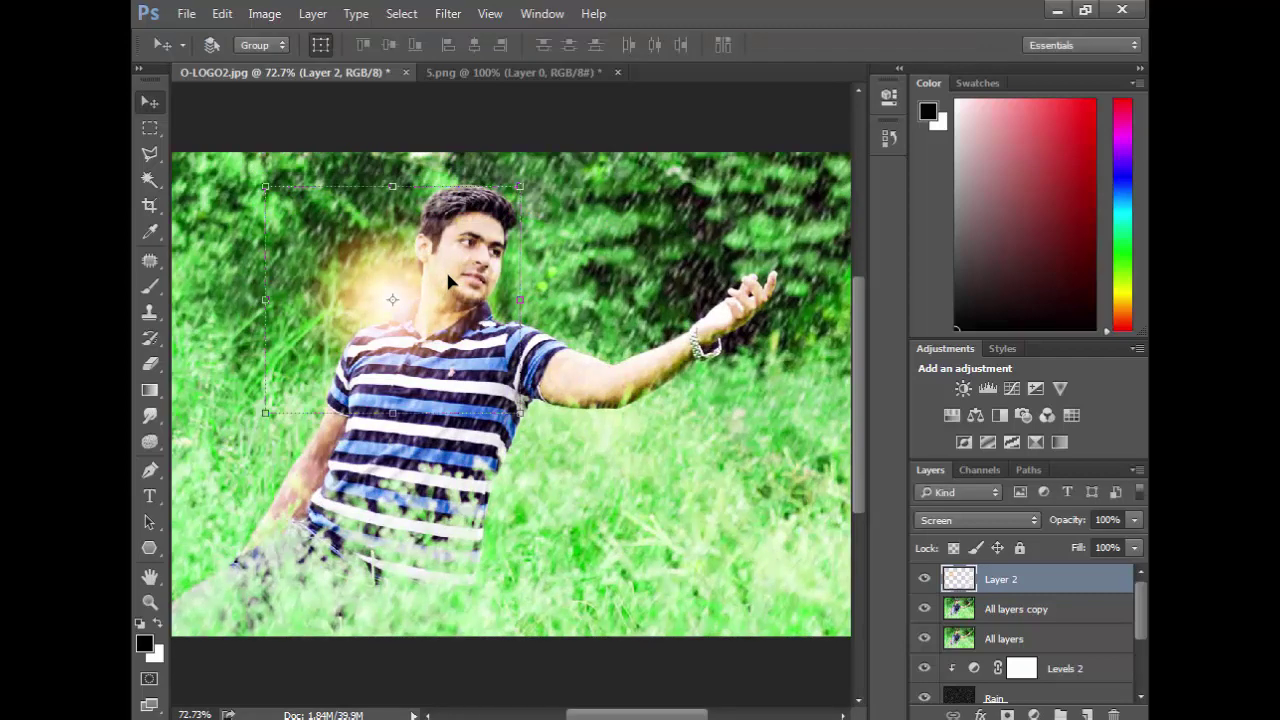
left_click_drag(420, 306, 426, 310)
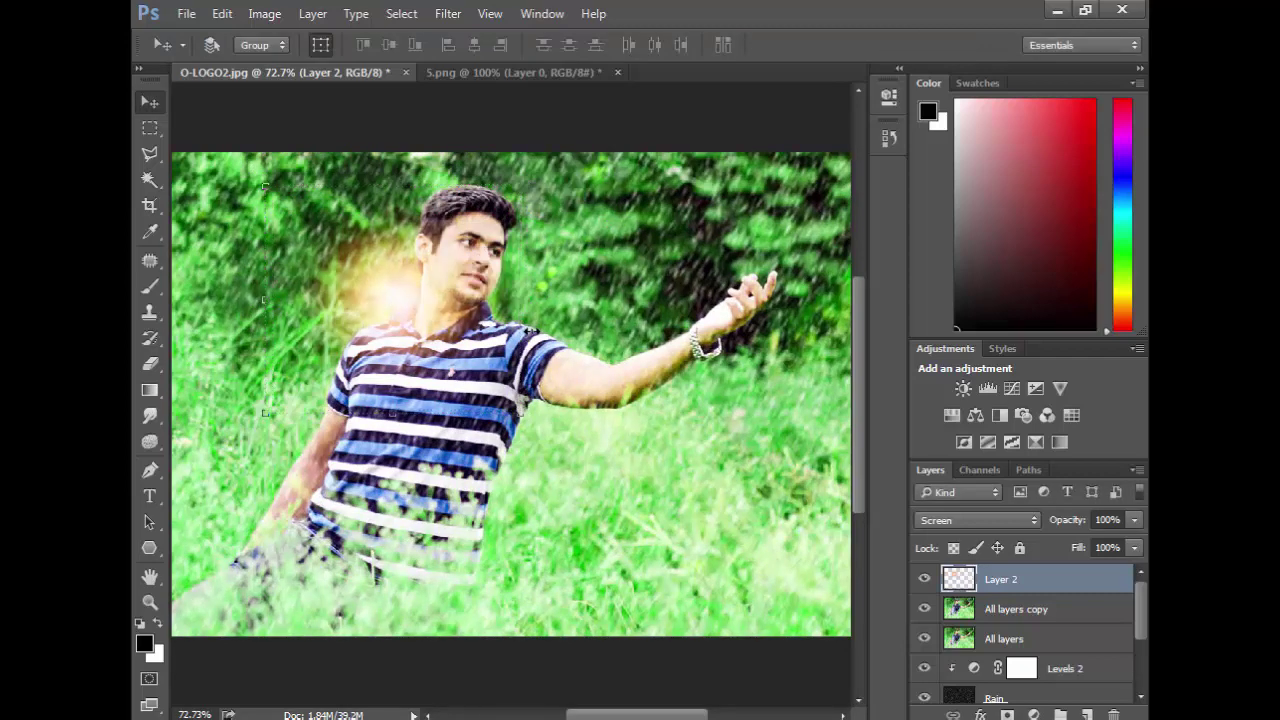
- Shrink the glow on Layer 2 further and shift it closer to the man's neck
scroll(530, 333, "down", 2)
left_click(1052, 641)
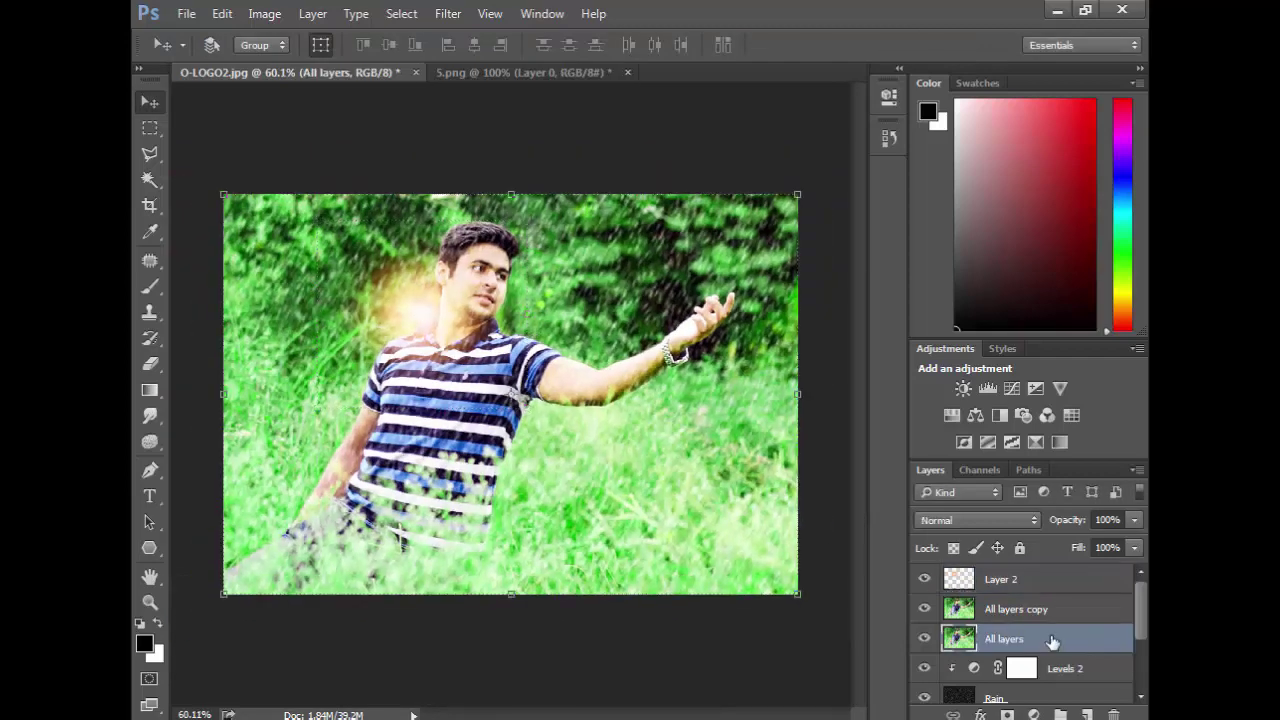
left_click(1040, 580)
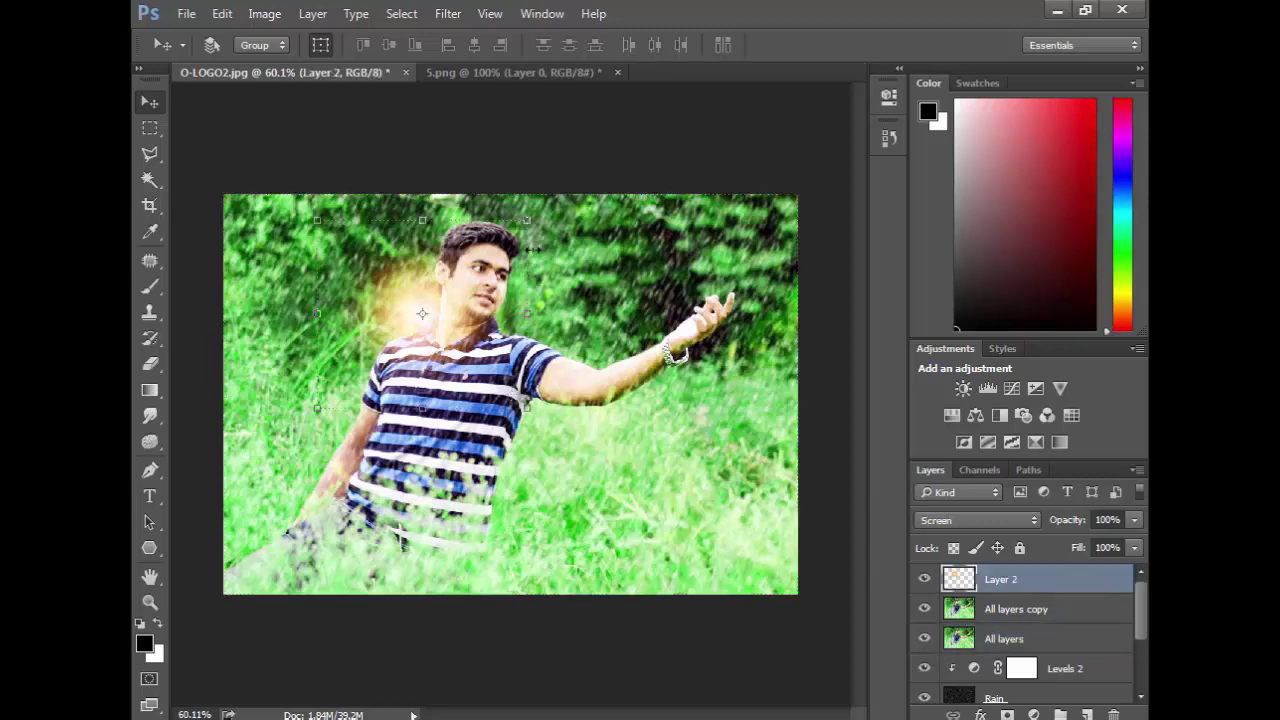
key("ctrl+t")
left_click_drag(522, 229, 496, 250)
mouse_move(452, 304)
left_mouse_down()
mouse_move(474, 292)
mouse_move(463, 311)
left_mouse_up()
key("Return")
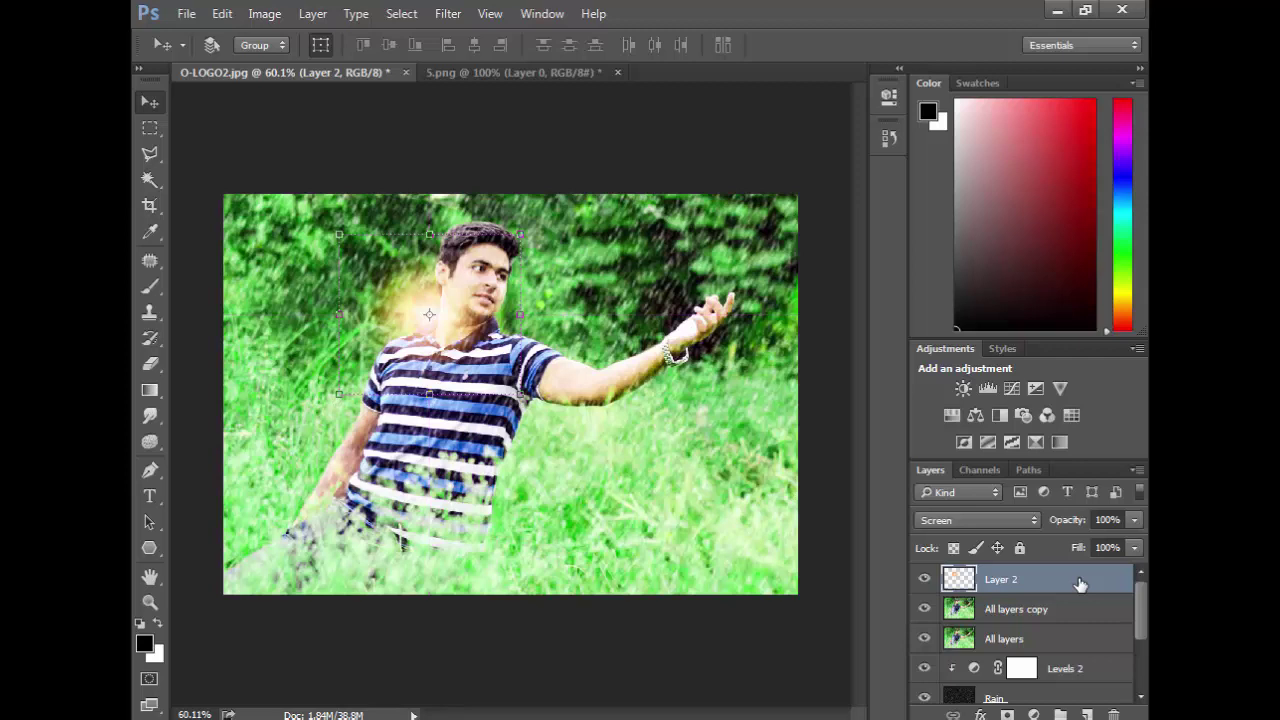
- Stamp all visible layers into a new top layer and brighten its midtones with an RGB Curves point at input 121, output 131
key("ctrl+shift+alt+e")
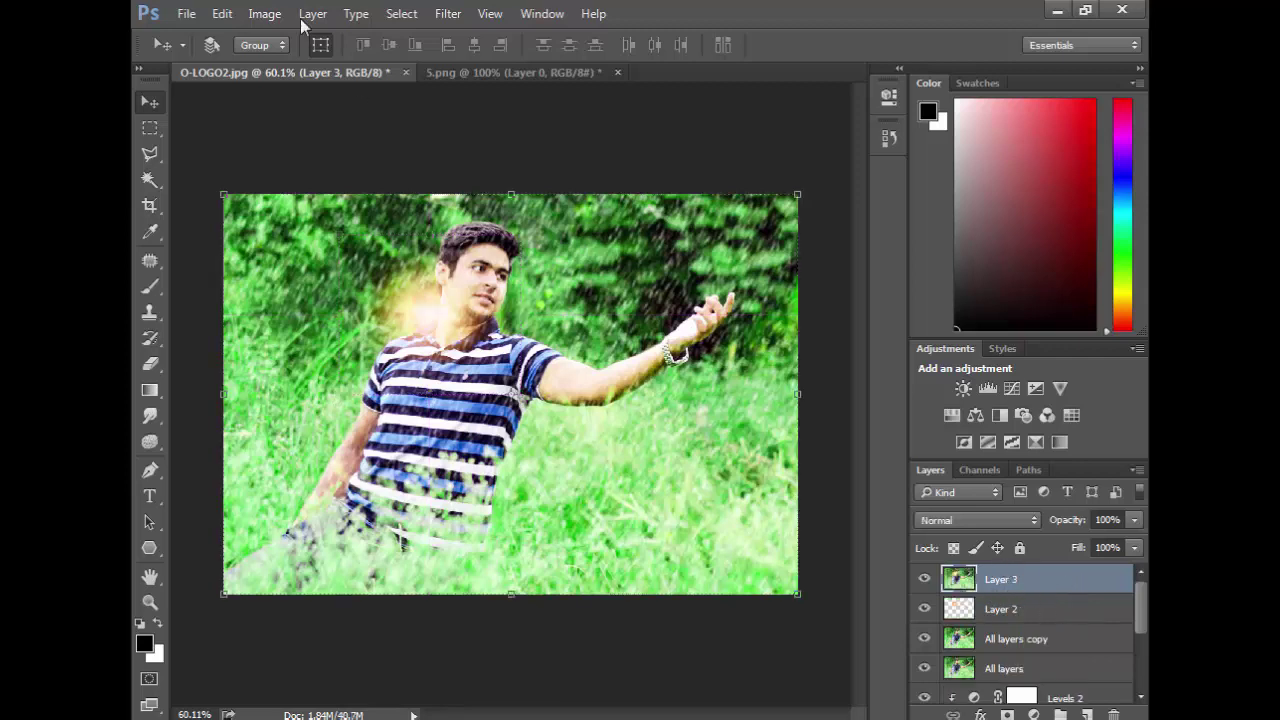
left_click(265, 14)
mouse_move(422, 70)
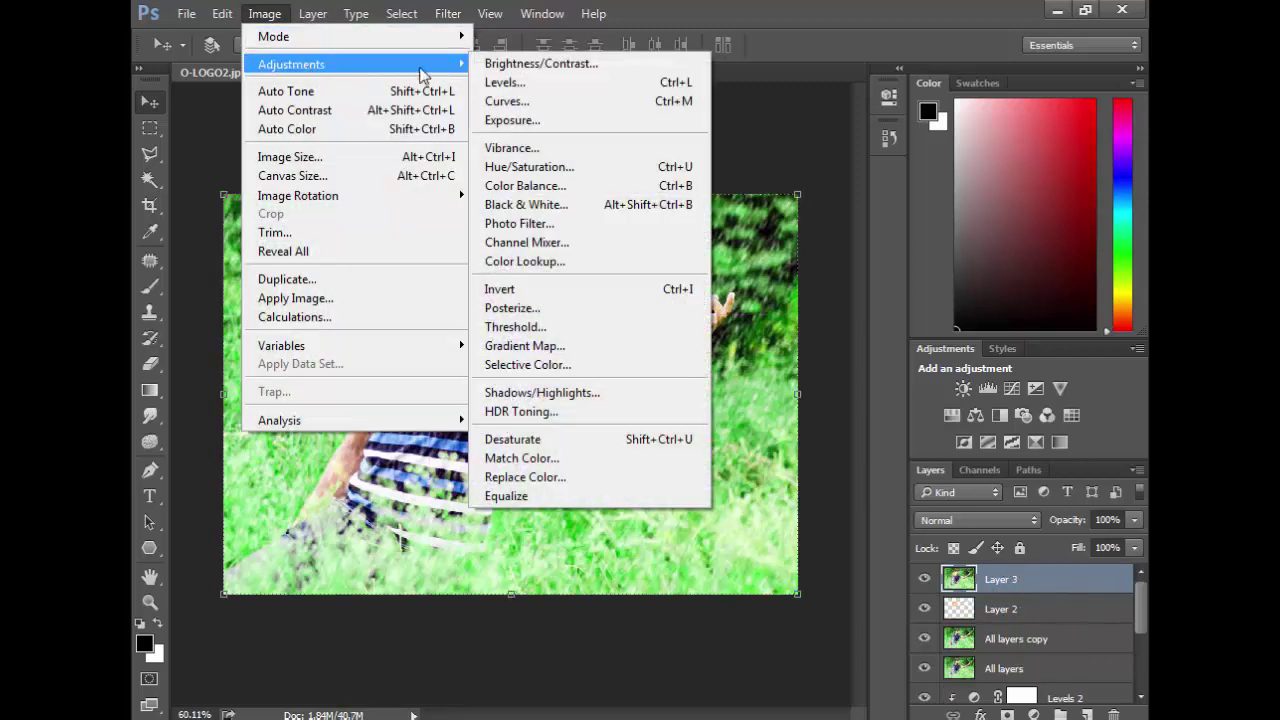
left_click(524, 101)
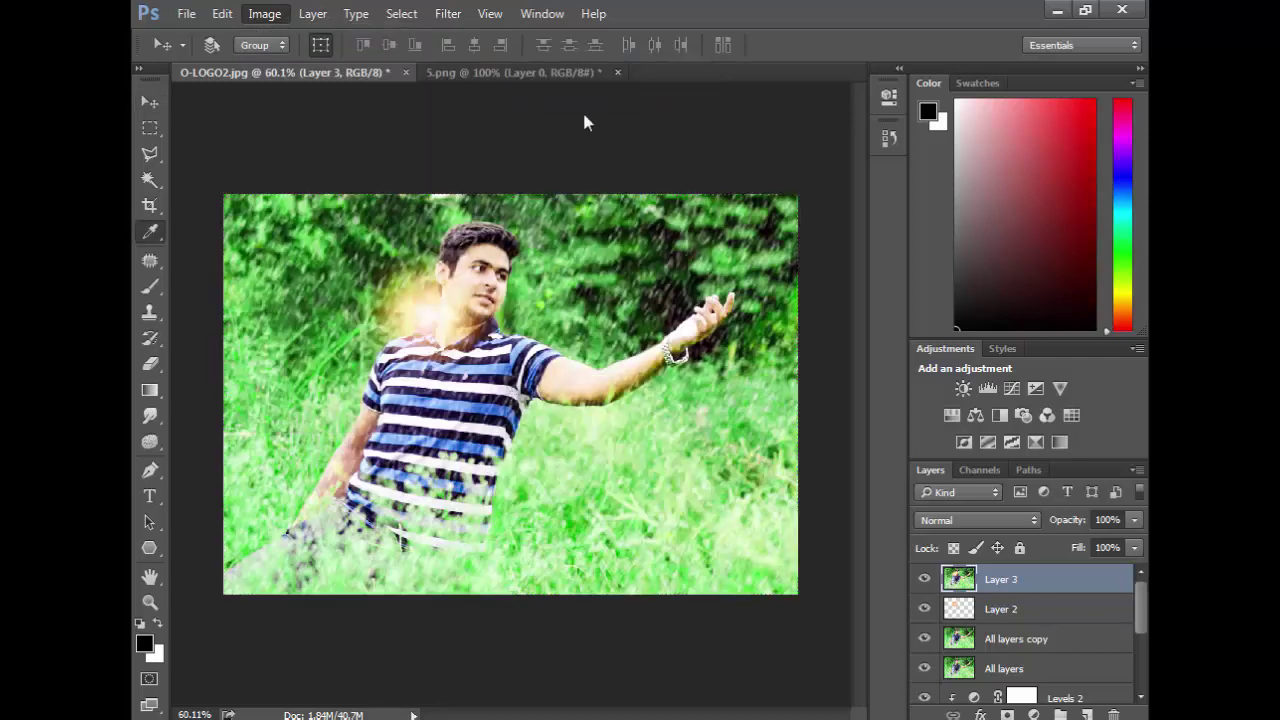
left_click_drag(714, 110, 937, 107)
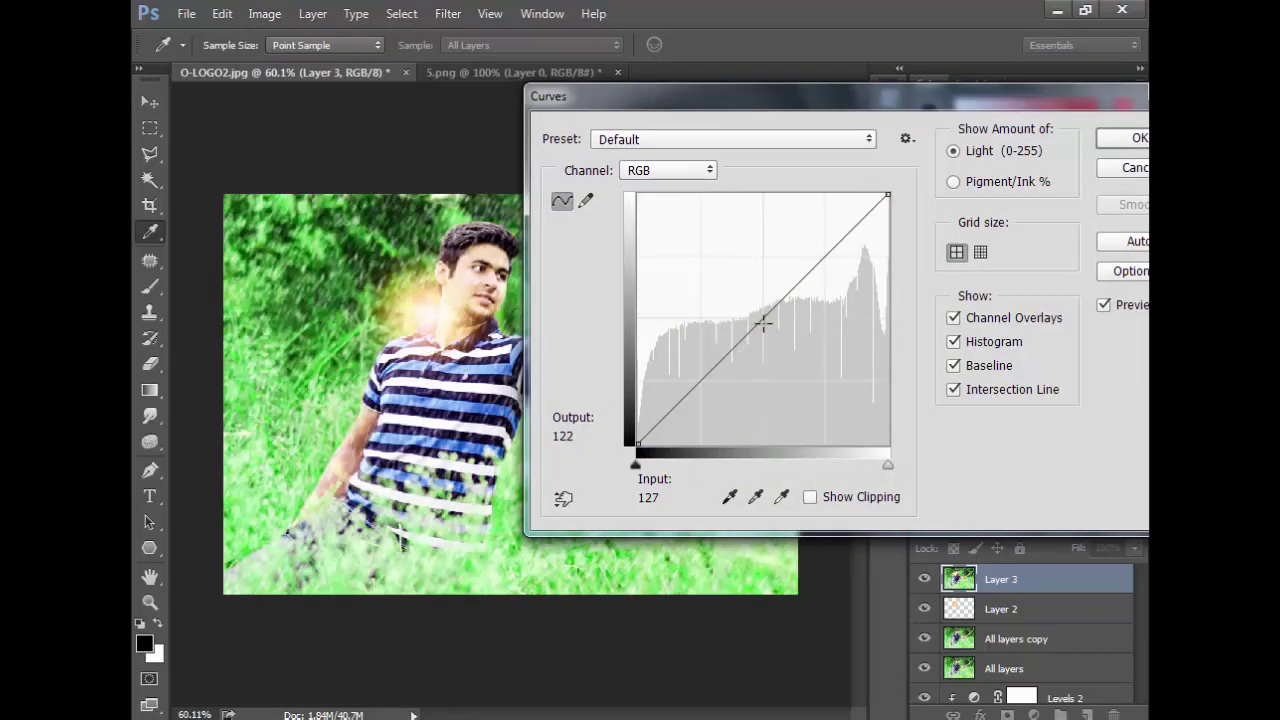
left_click_drag(762, 322, 756, 316)
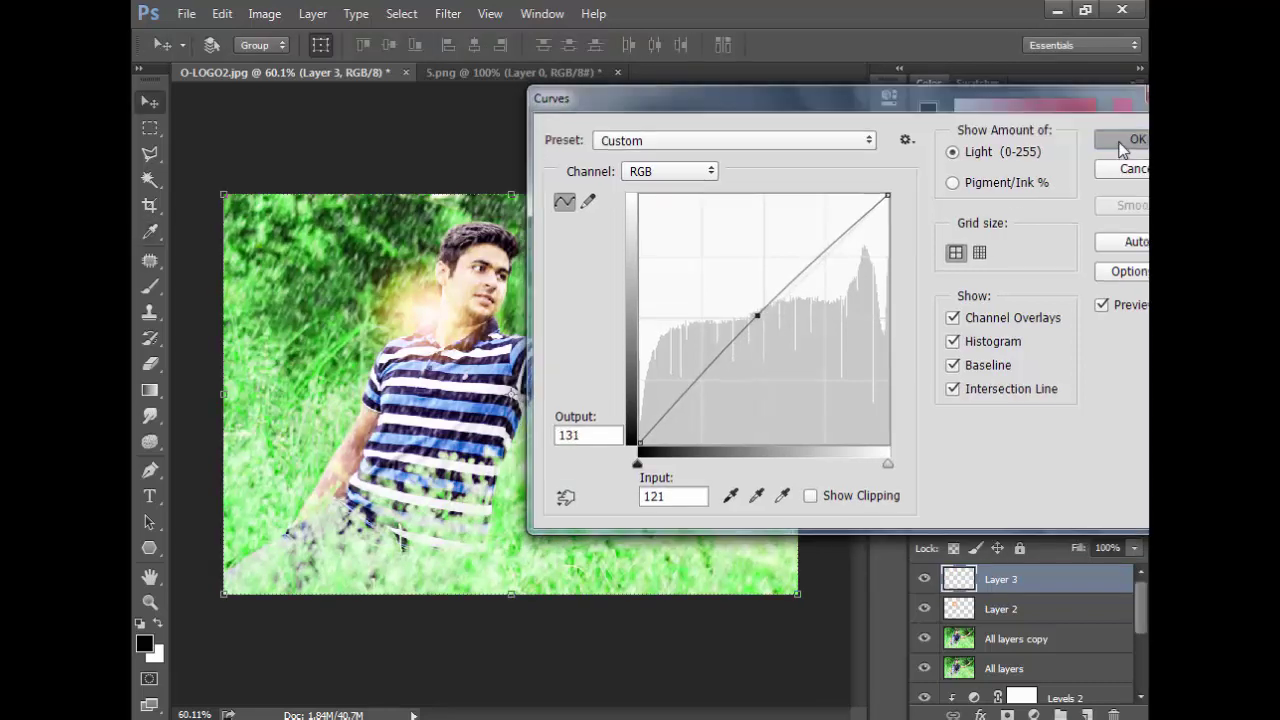
left_click(1128, 139)
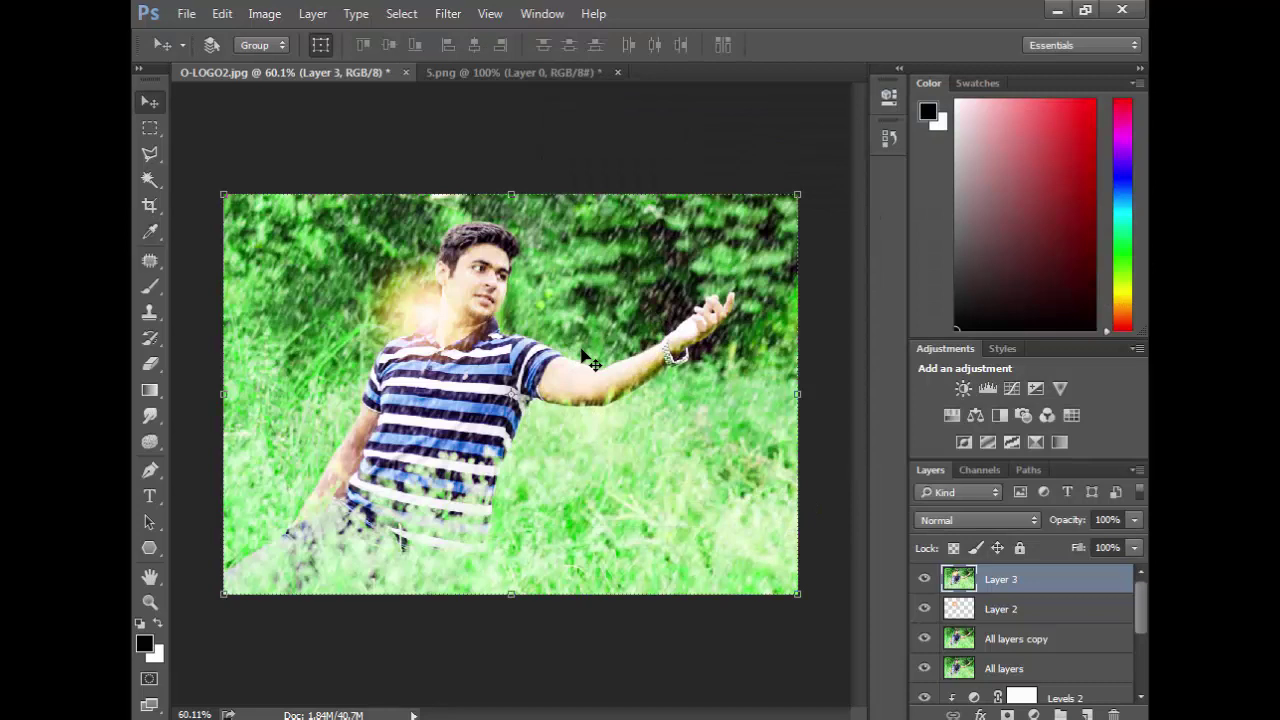